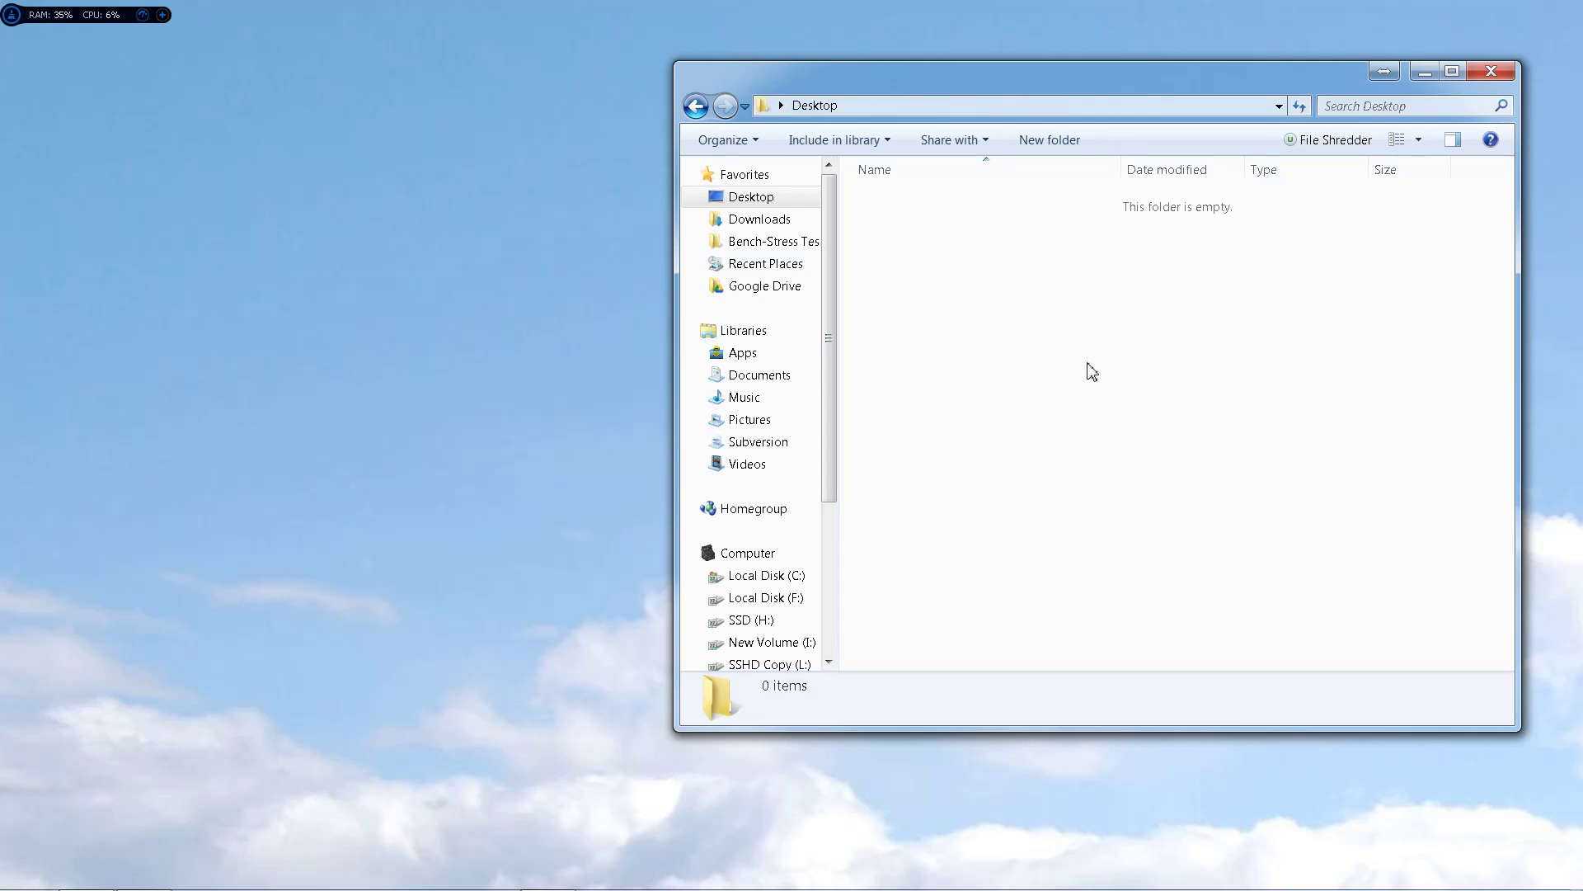
Create a new text document on the Desktop named 'Save Chrome Tabs'
{"action": "right_click", "coordinate": [1002, 310]}
{"action": "mouse_move", "coordinate": [1155, 532]}
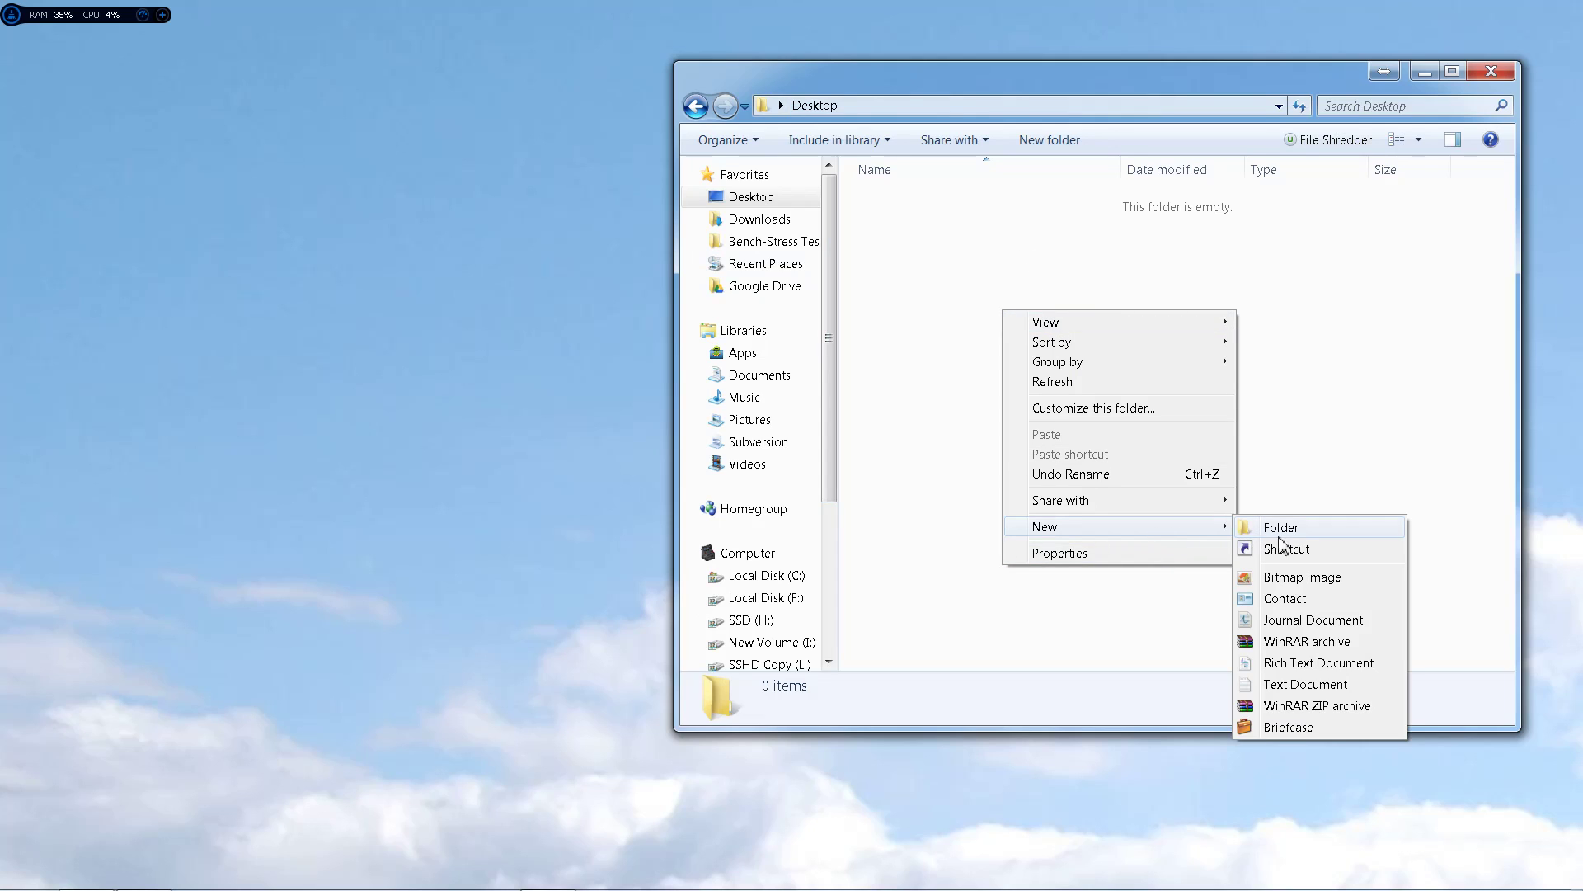
{"action": "left_click", "coordinate": [1307, 684]}
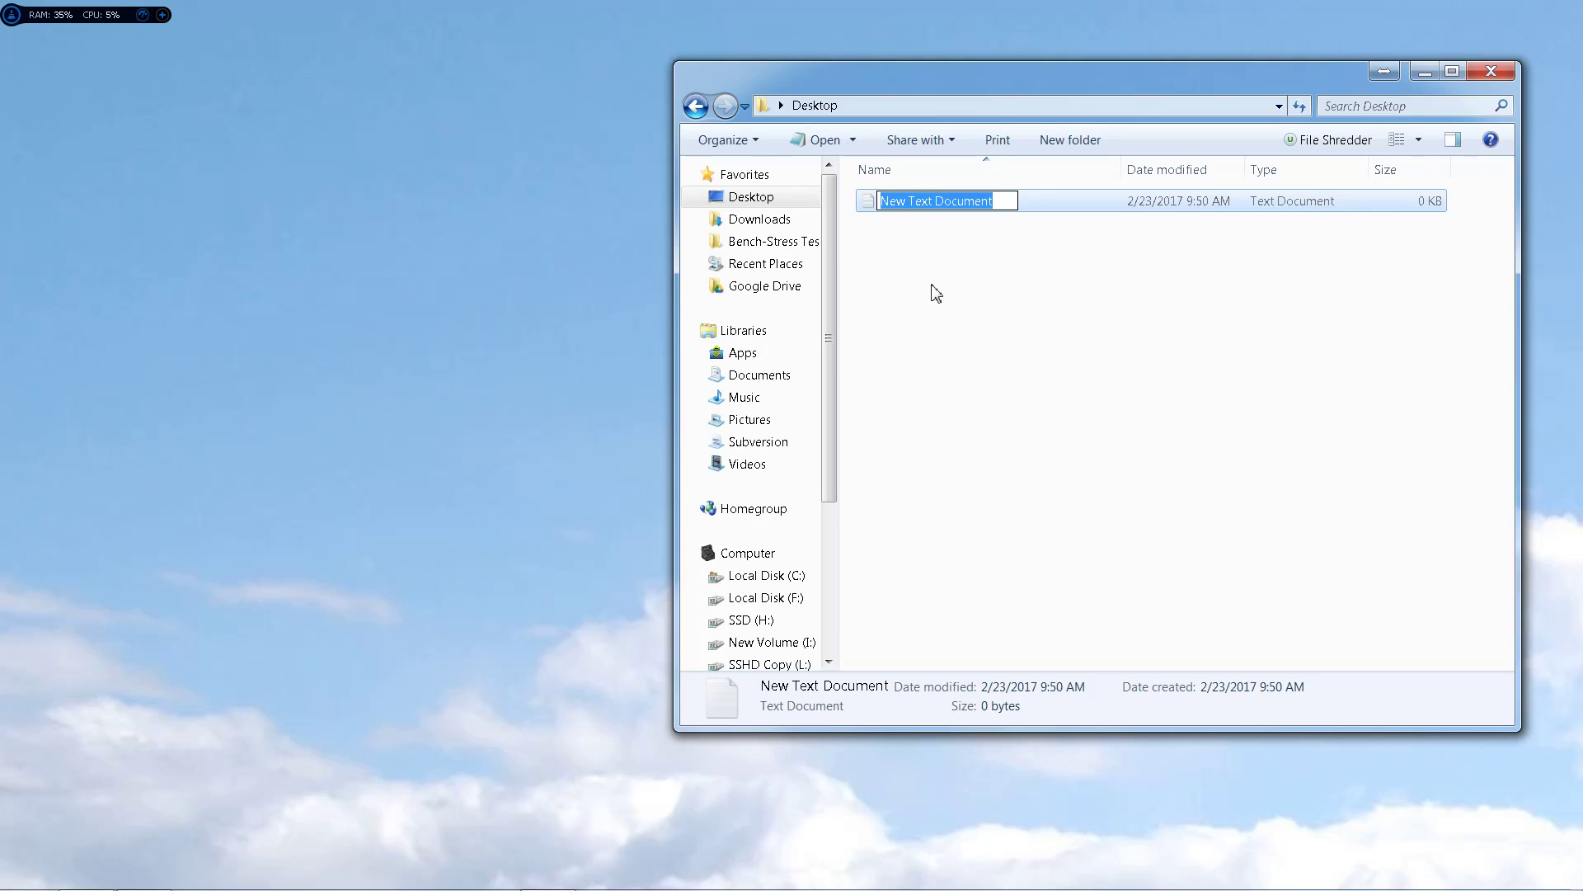
{"action": "type", "text": "save"}
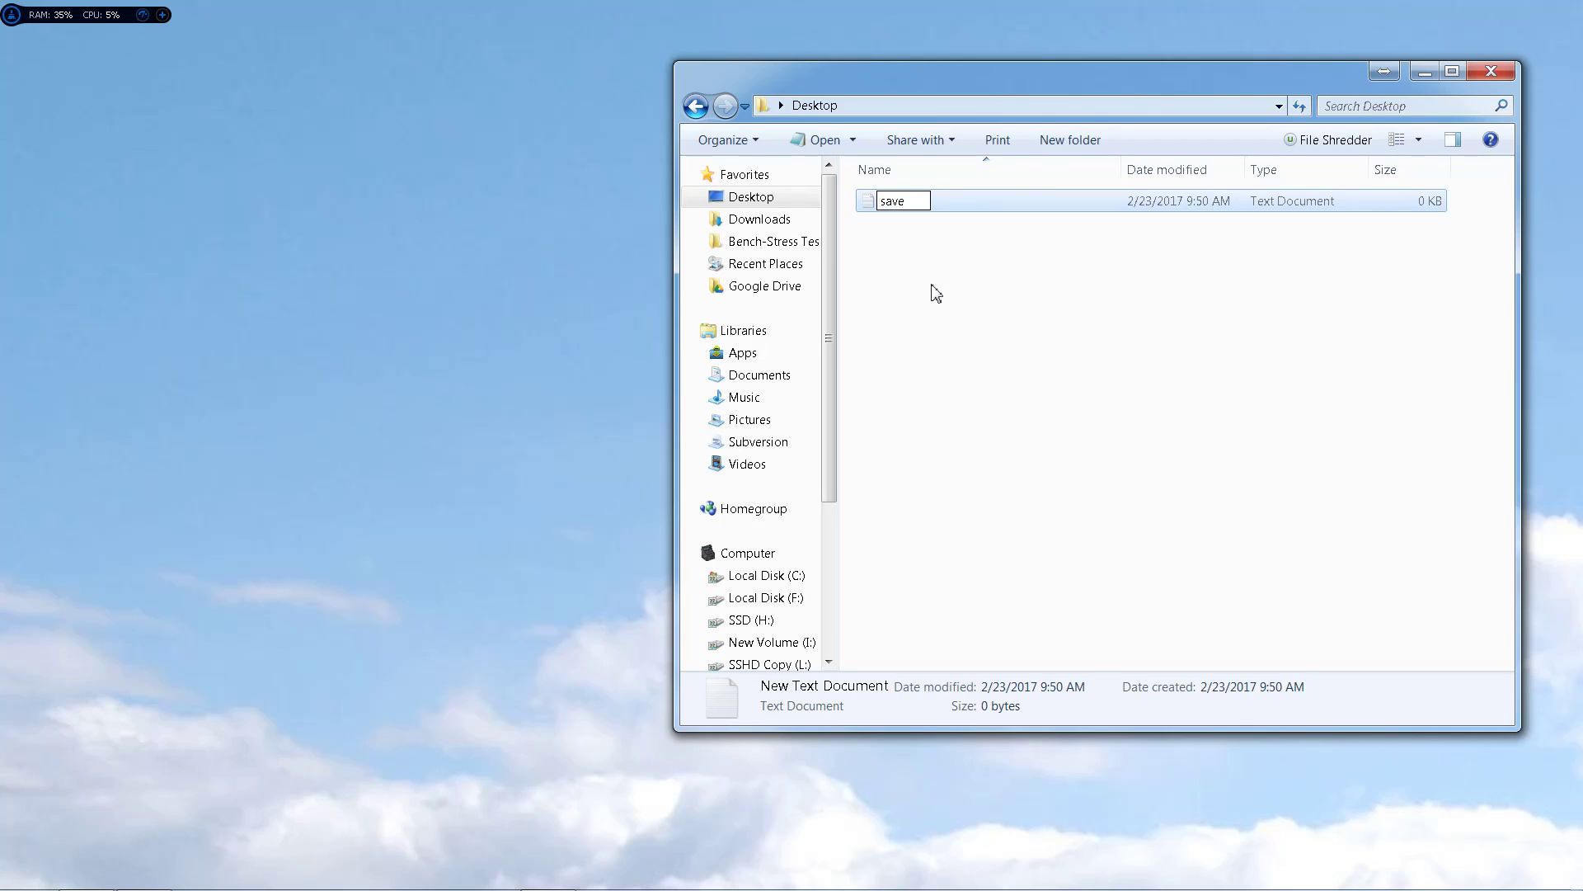
{"action": "key", "text": "BackSpace"}
{"action": "key", "text": "BackSpace"}
{"action": "key", "text": "BackSpace"}
{"action": "key", "text": "BackSpace"}
{"action": "type", "text": "Save Chrome "}
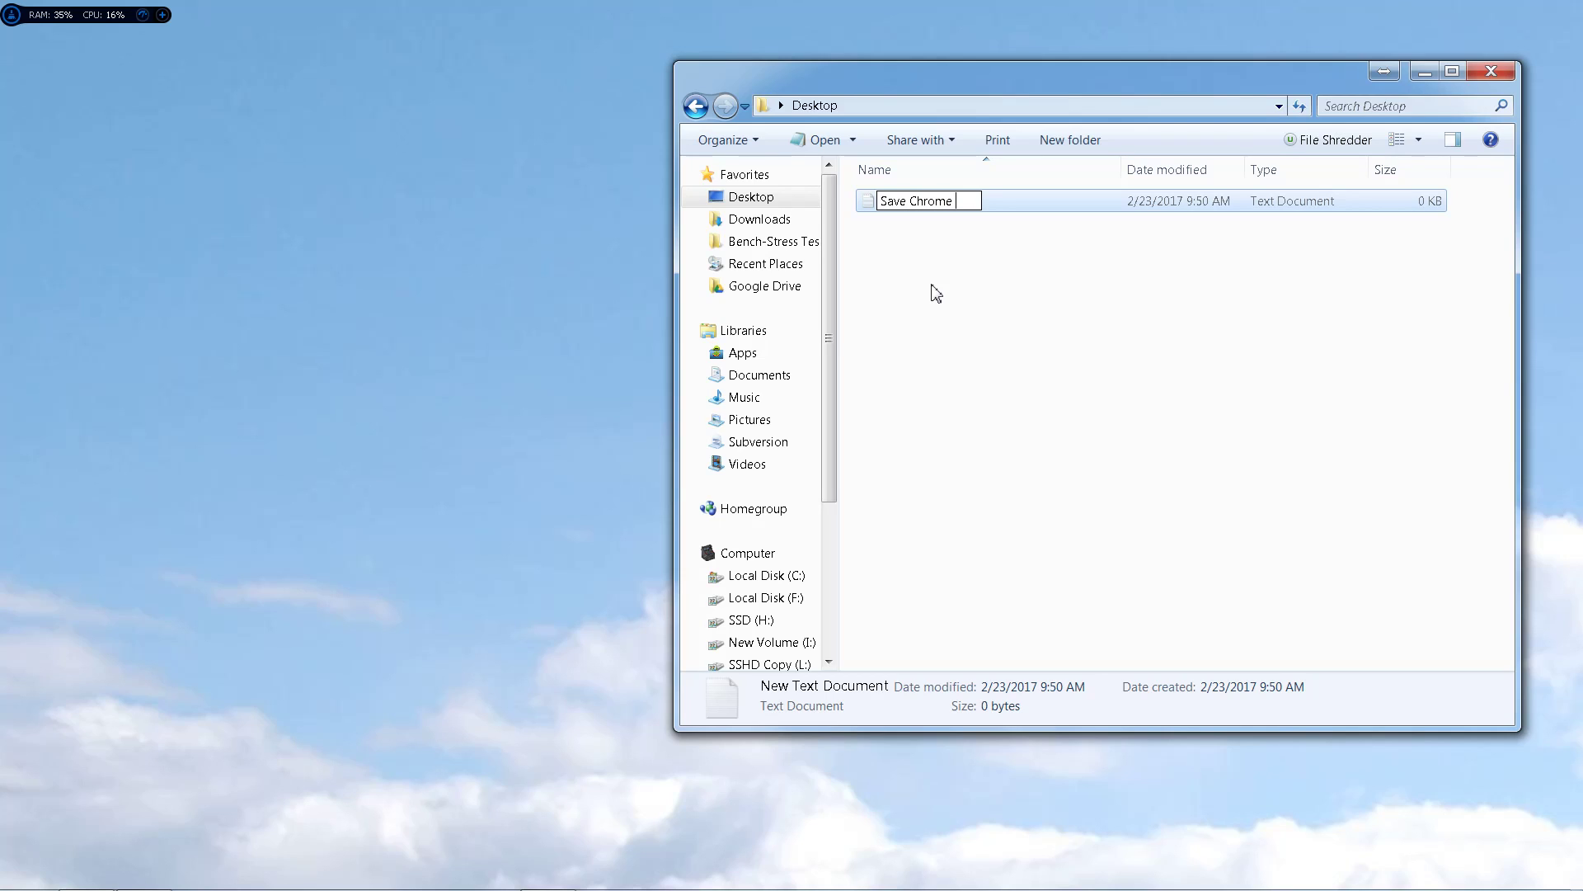
{"action": "type", "text": "Tabs"}
{"action": "key", "text": "Return"}
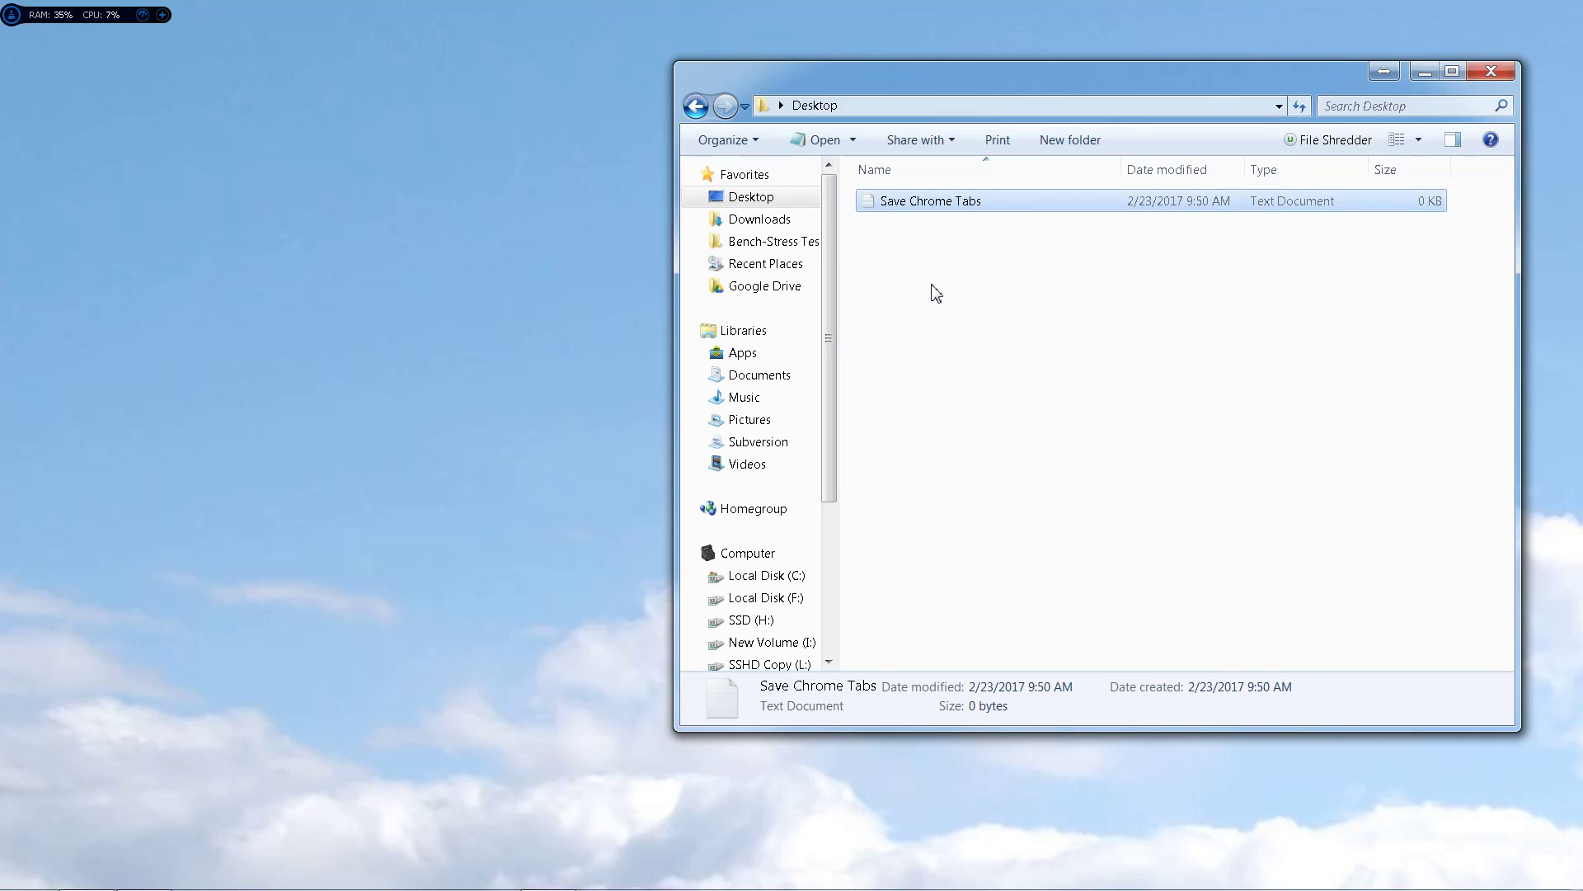
Open Save Chrome Tabs in Notepad and paste in the command 'taskkill /f /im chrome.exe'
{"action": "double_click", "coordinate": [941, 204]}
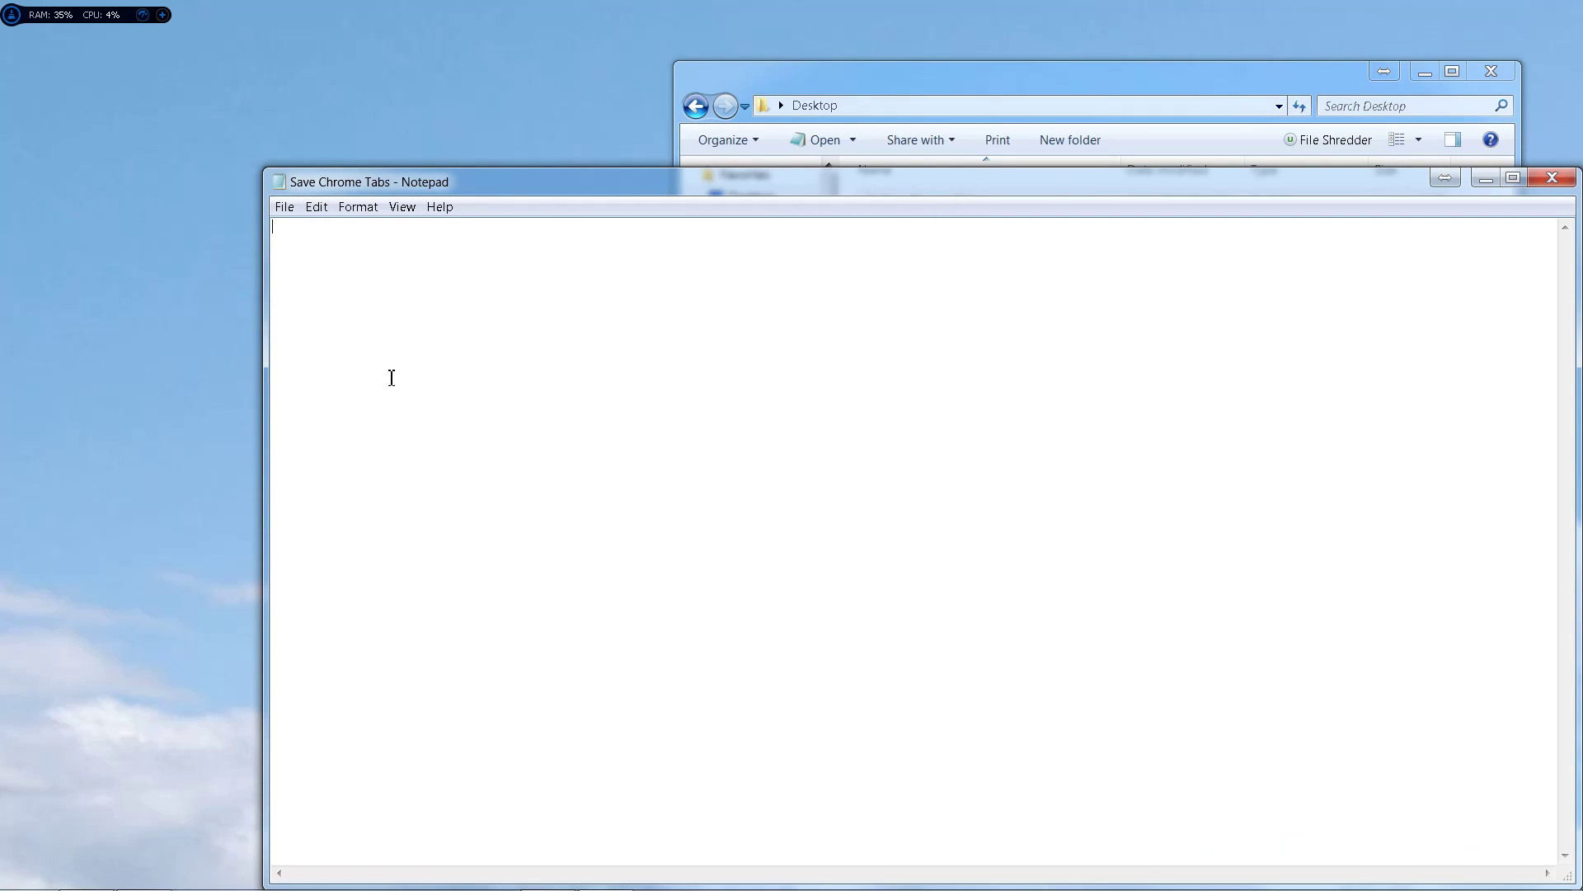
{"action": "right_click", "coordinate": [416, 280]}
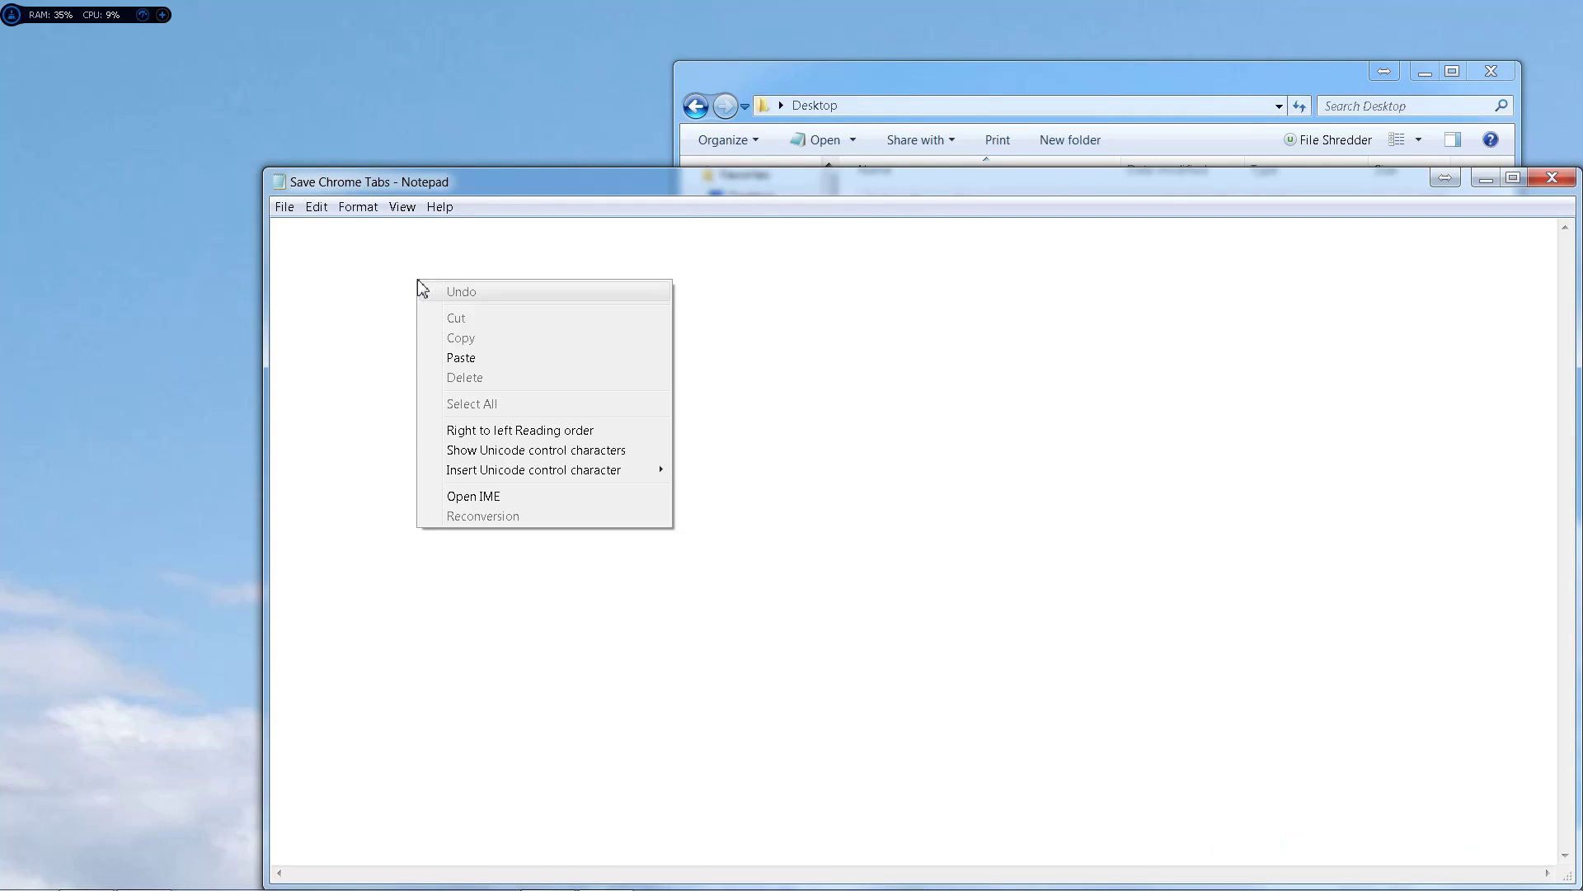
{"action": "left_click", "coordinate": [466, 358]}
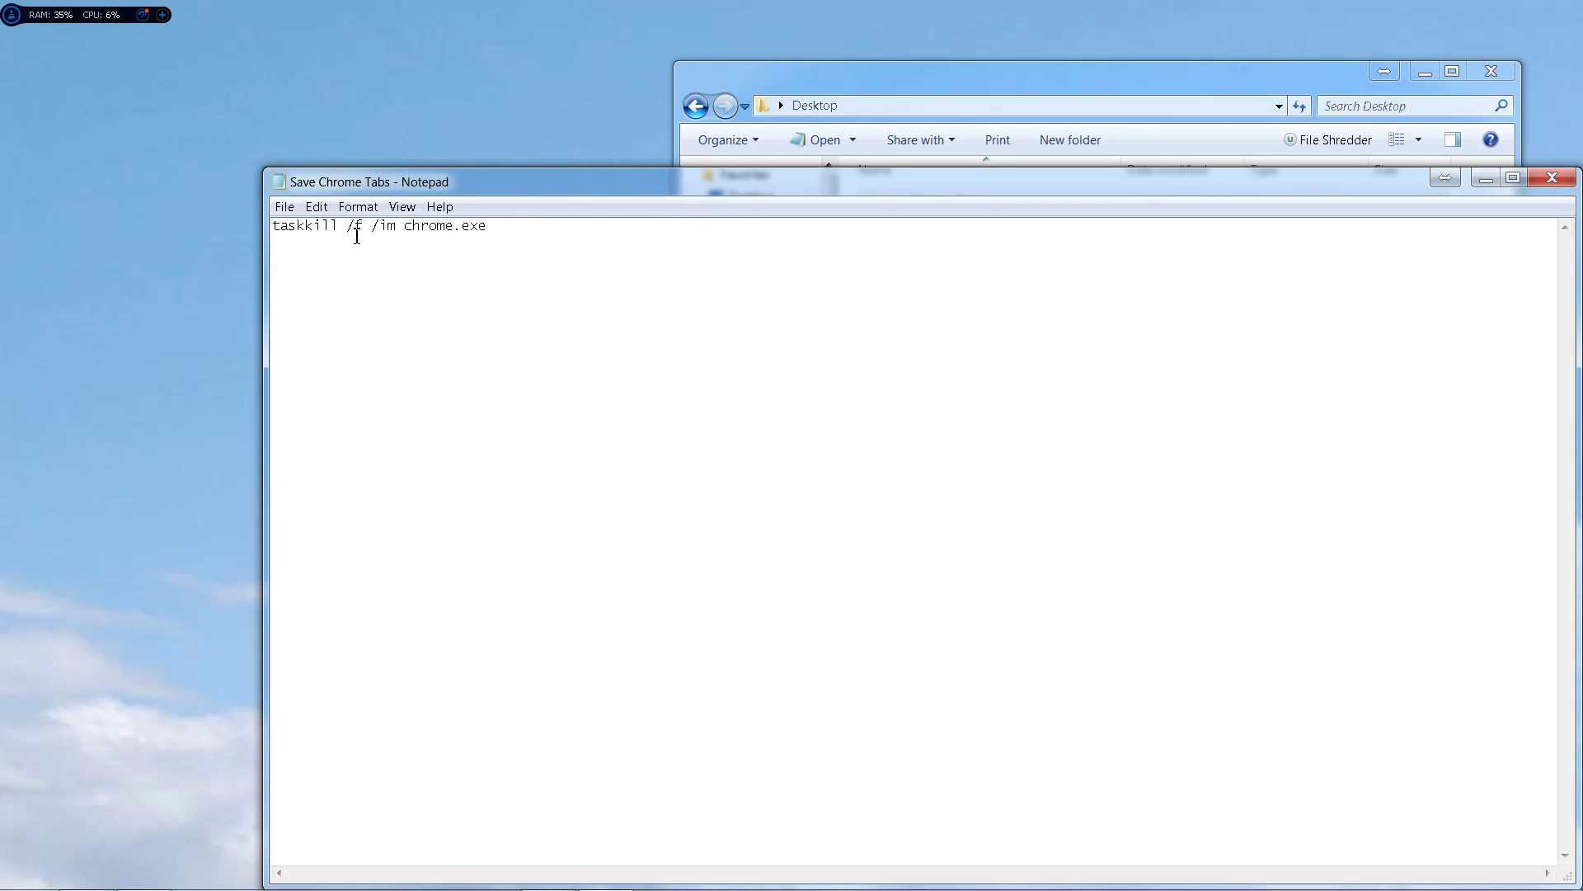
In Save As, set the file type to All Files and append '.bat' to the file name
{"action": "left_click", "coordinate": [285, 207]}
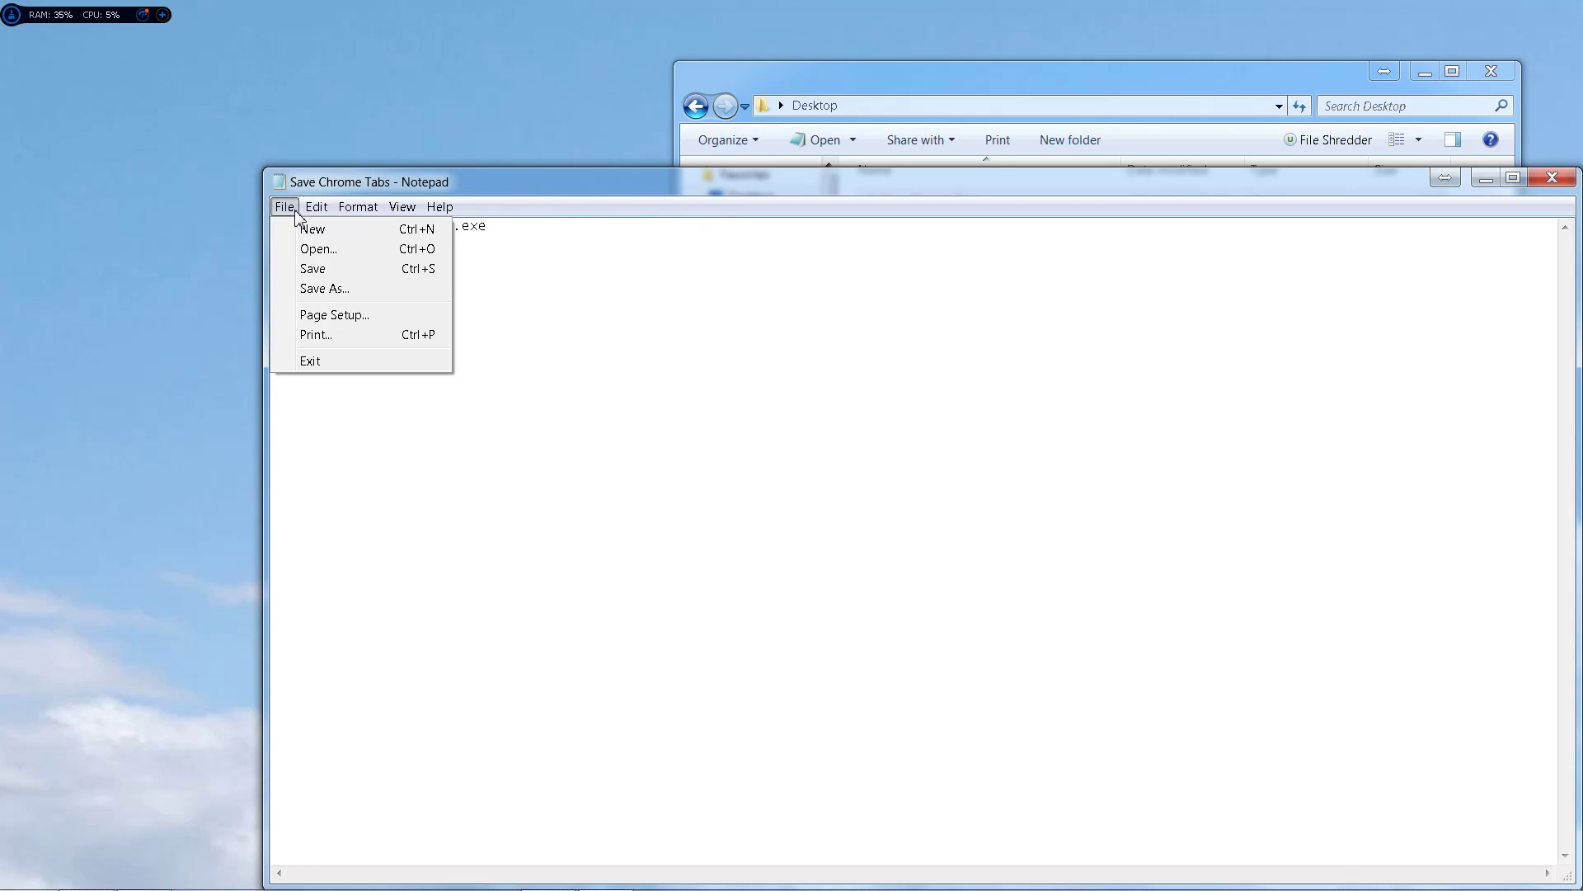
{"action": "left_click", "coordinate": [326, 289]}
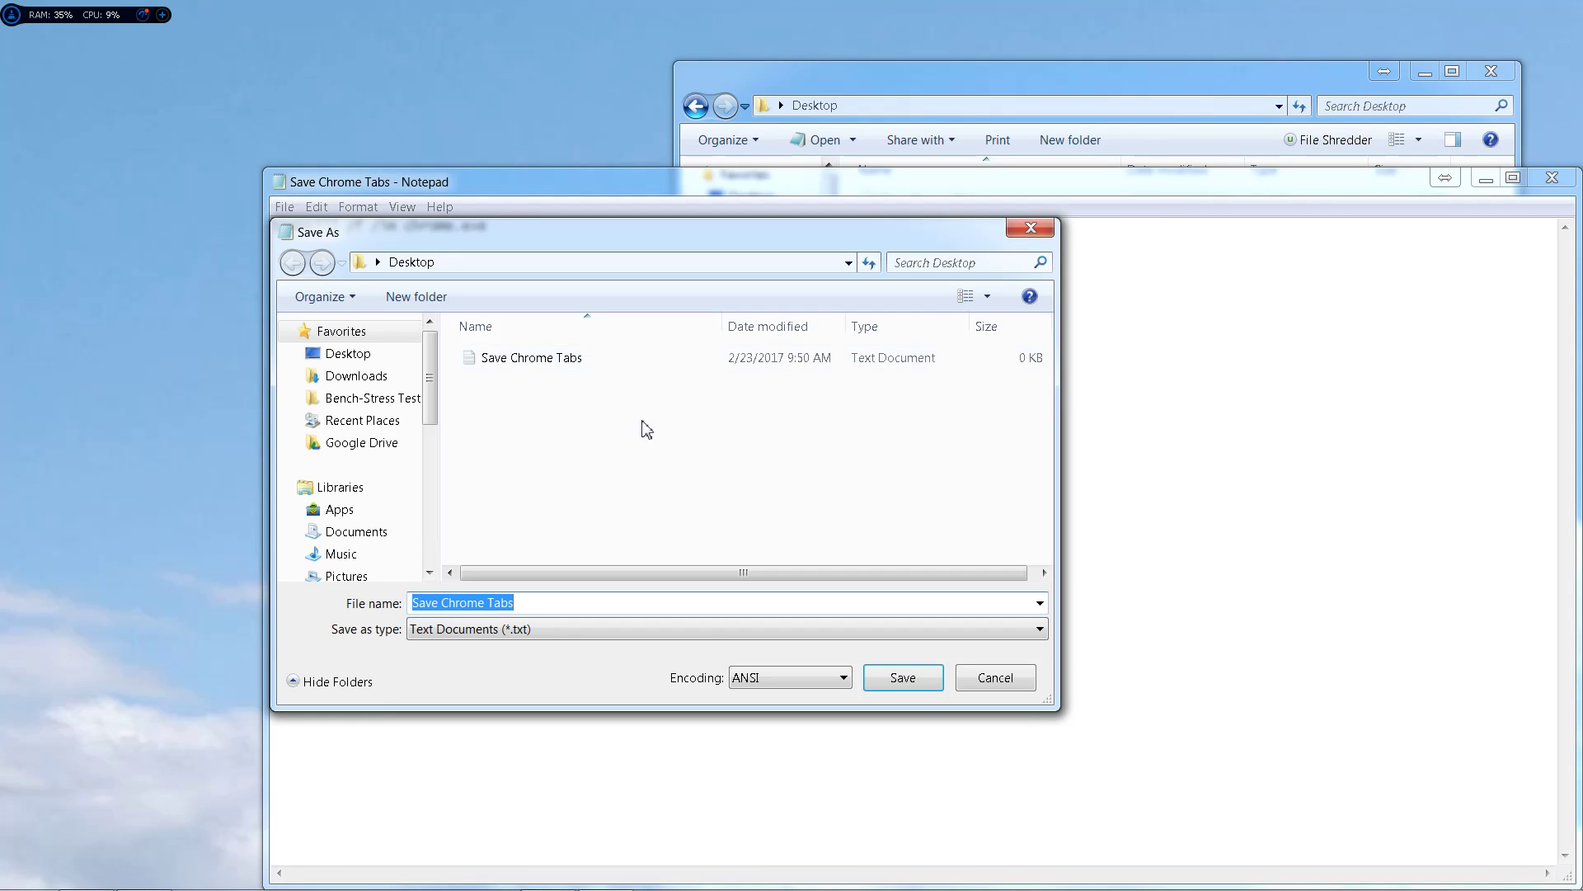
{"action": "left_click", "coordinate": [597, 630]}
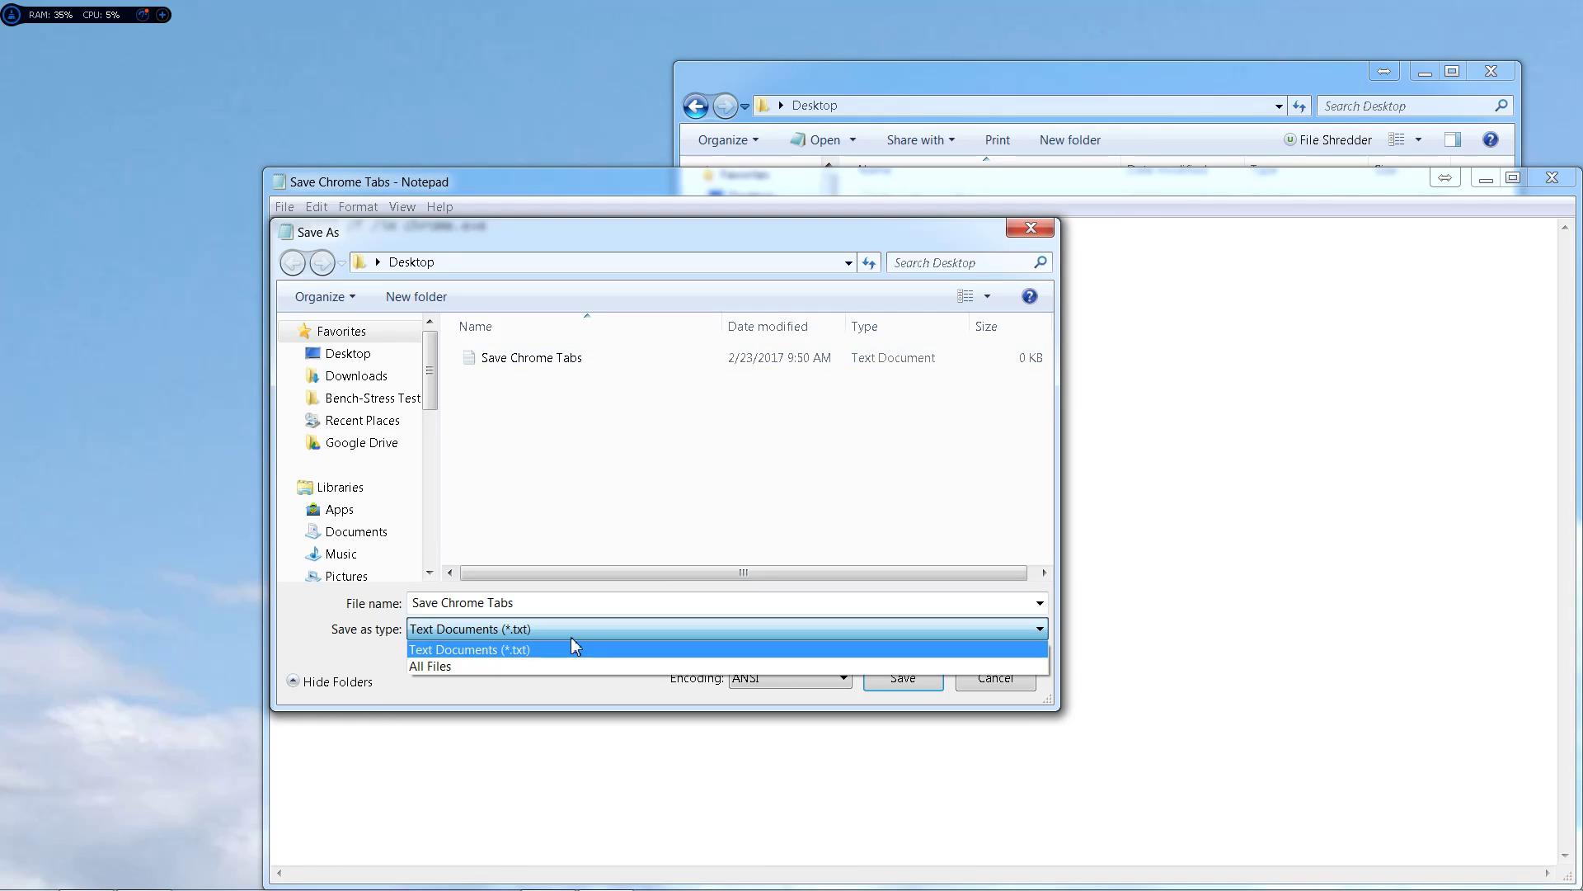
{"action": "left_click", "coordinate": [576, 667]}
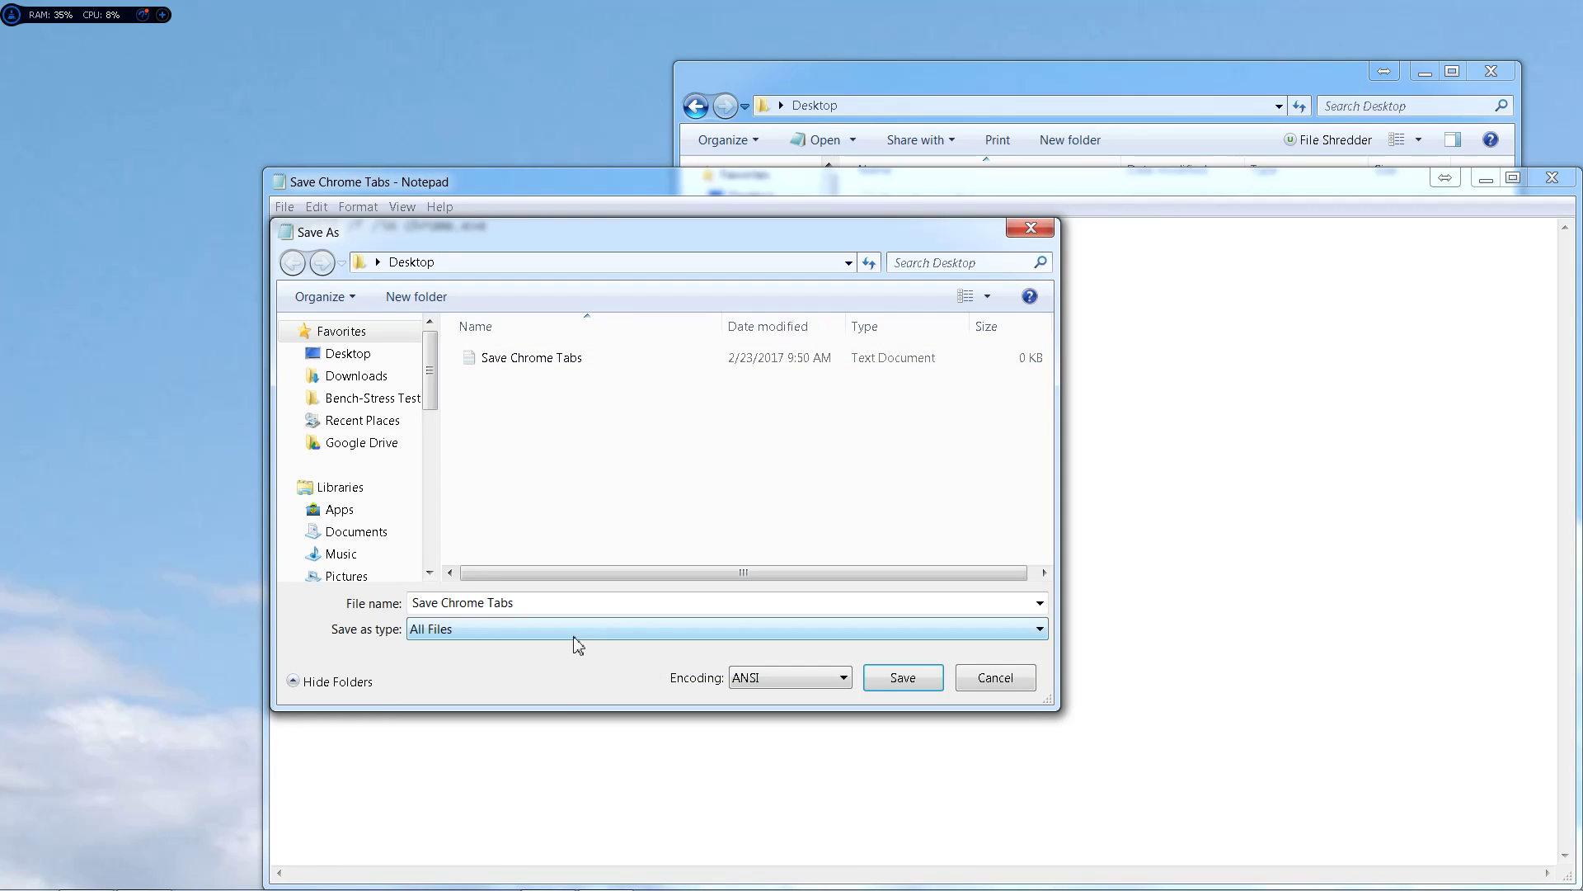
{"action": "left_click", "coordinate": [492, 631]}
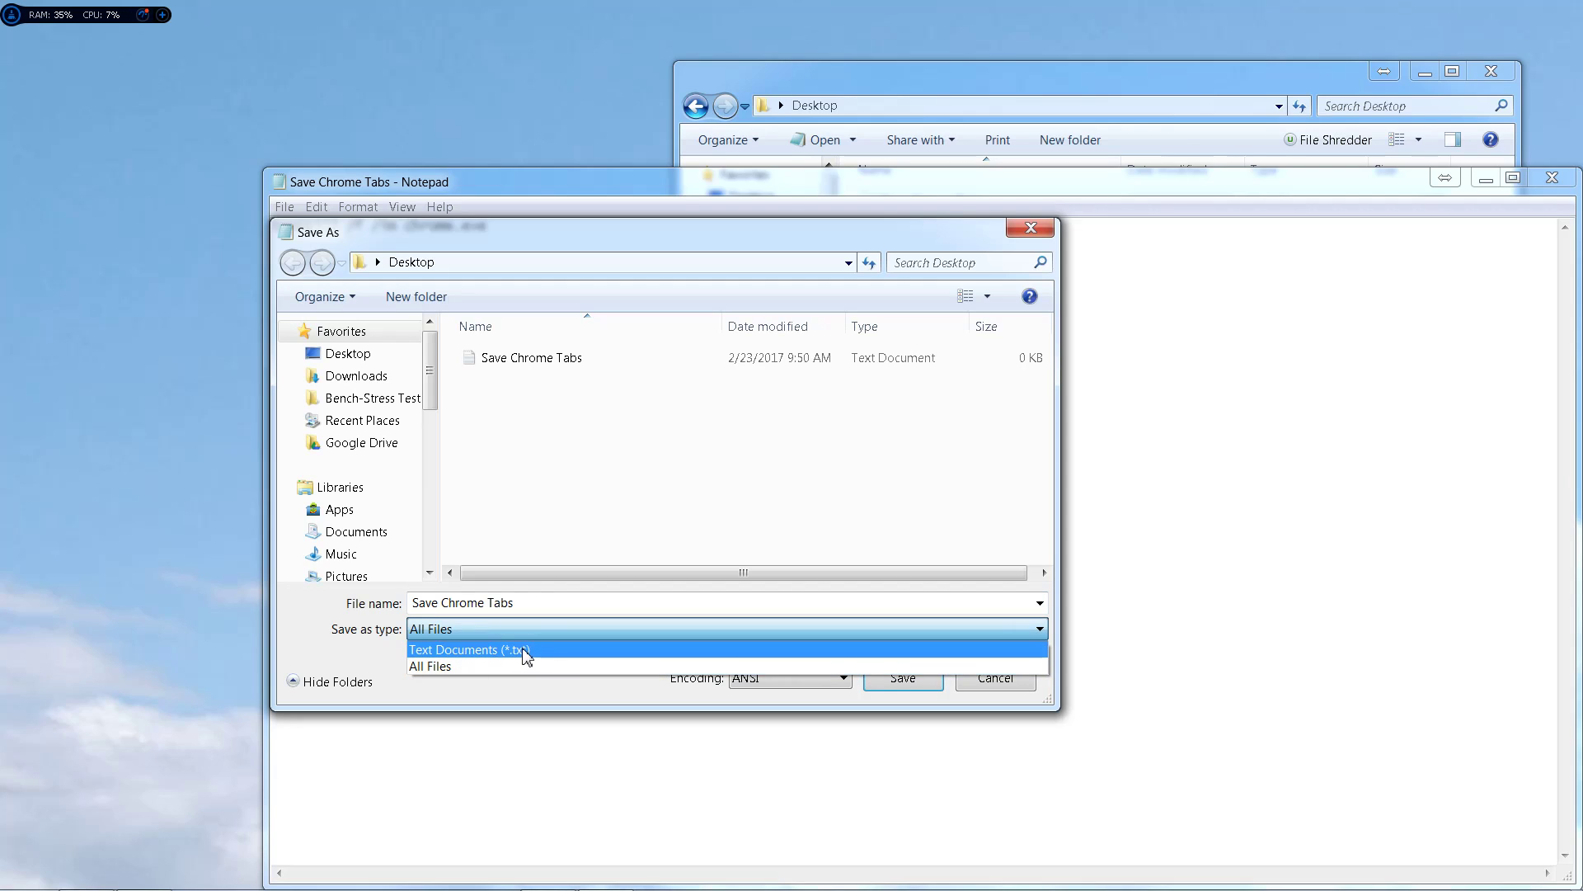
{"action": "left_click", "coordinate": [507, 667]}
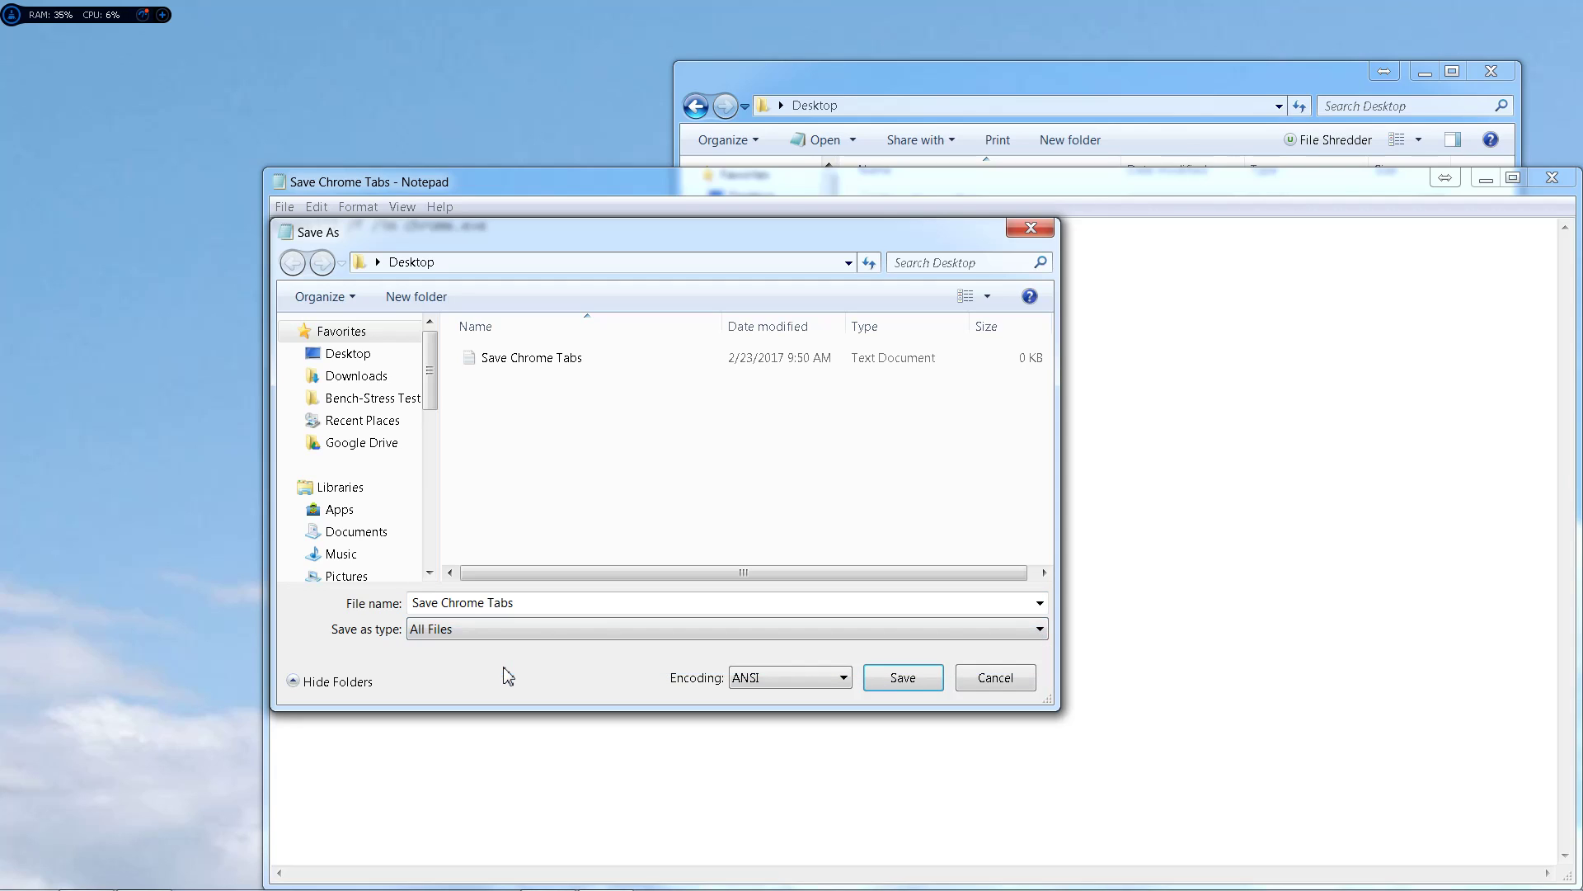
{"action": "left_click", "coordinate": [555, 604]}
{"action": "left_click", "coordinate": [552, 605]}
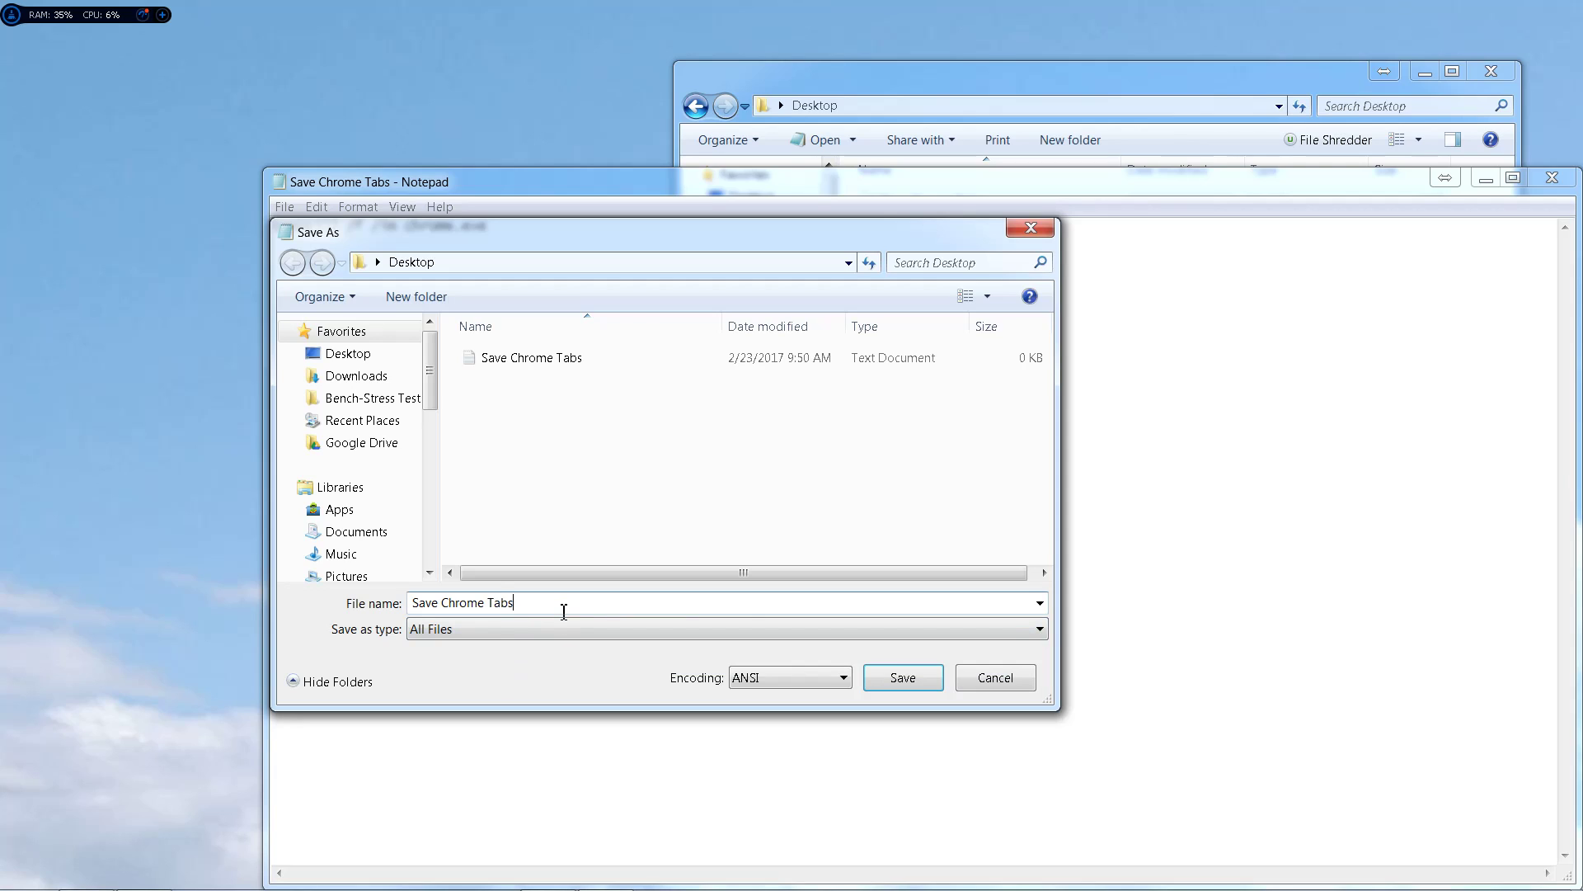
{"action": "type", "text": ".bat"}
Save the file as Save Chrome Tabs.bat and reopen it with Edit to verify the command
{"action": "left_click", "coordinate": [891, 688]}
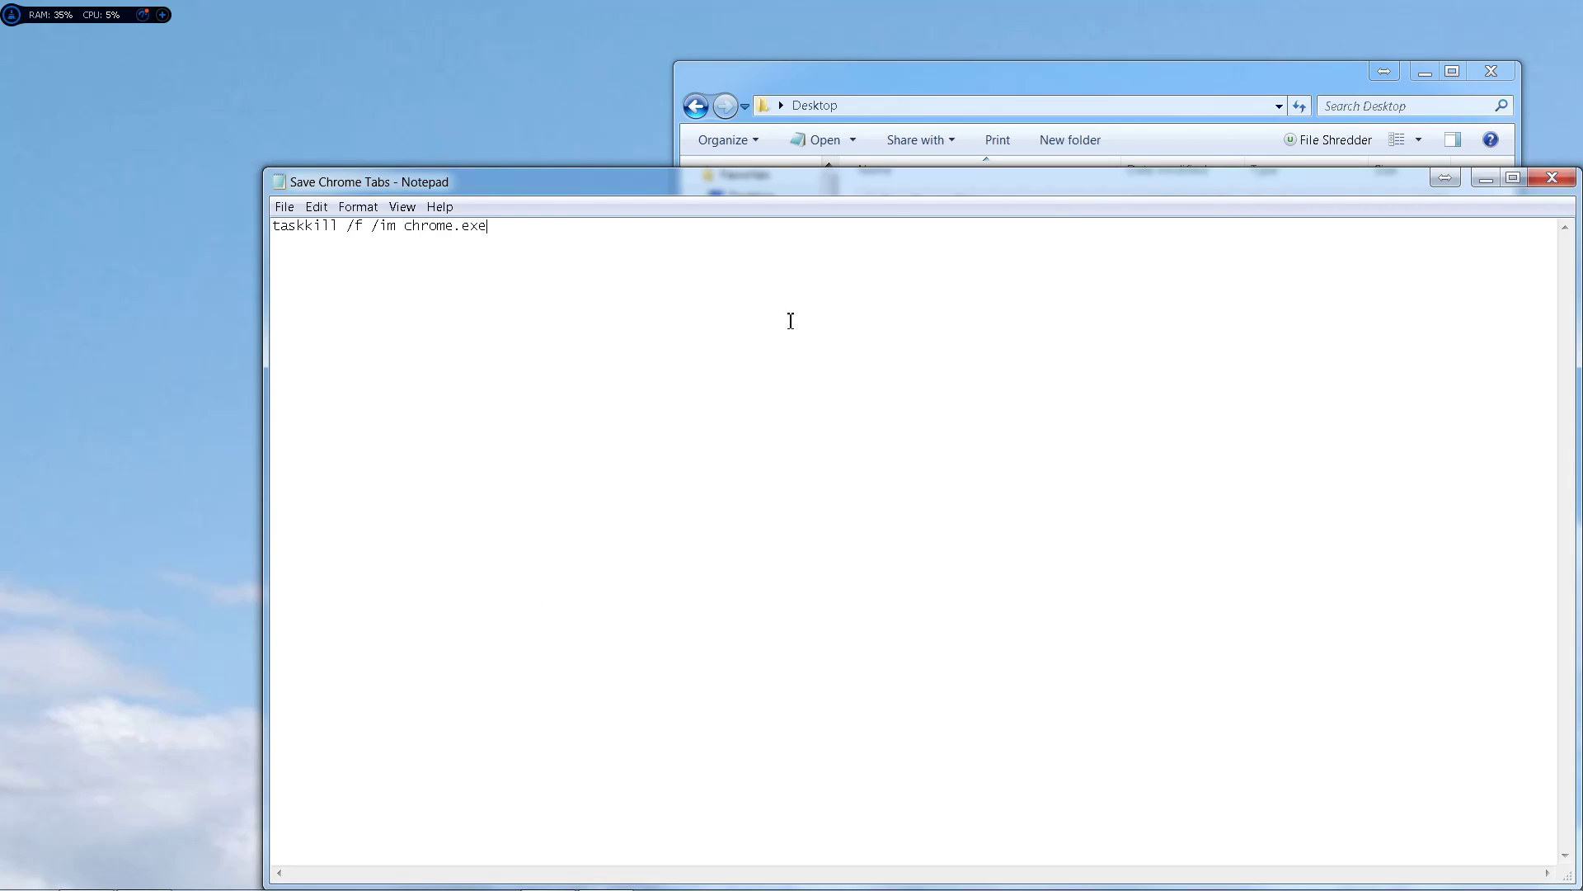
{"action": "left_click_drag", "start_coordinate": [1389, 196], "coordinate": [1231, 400]}
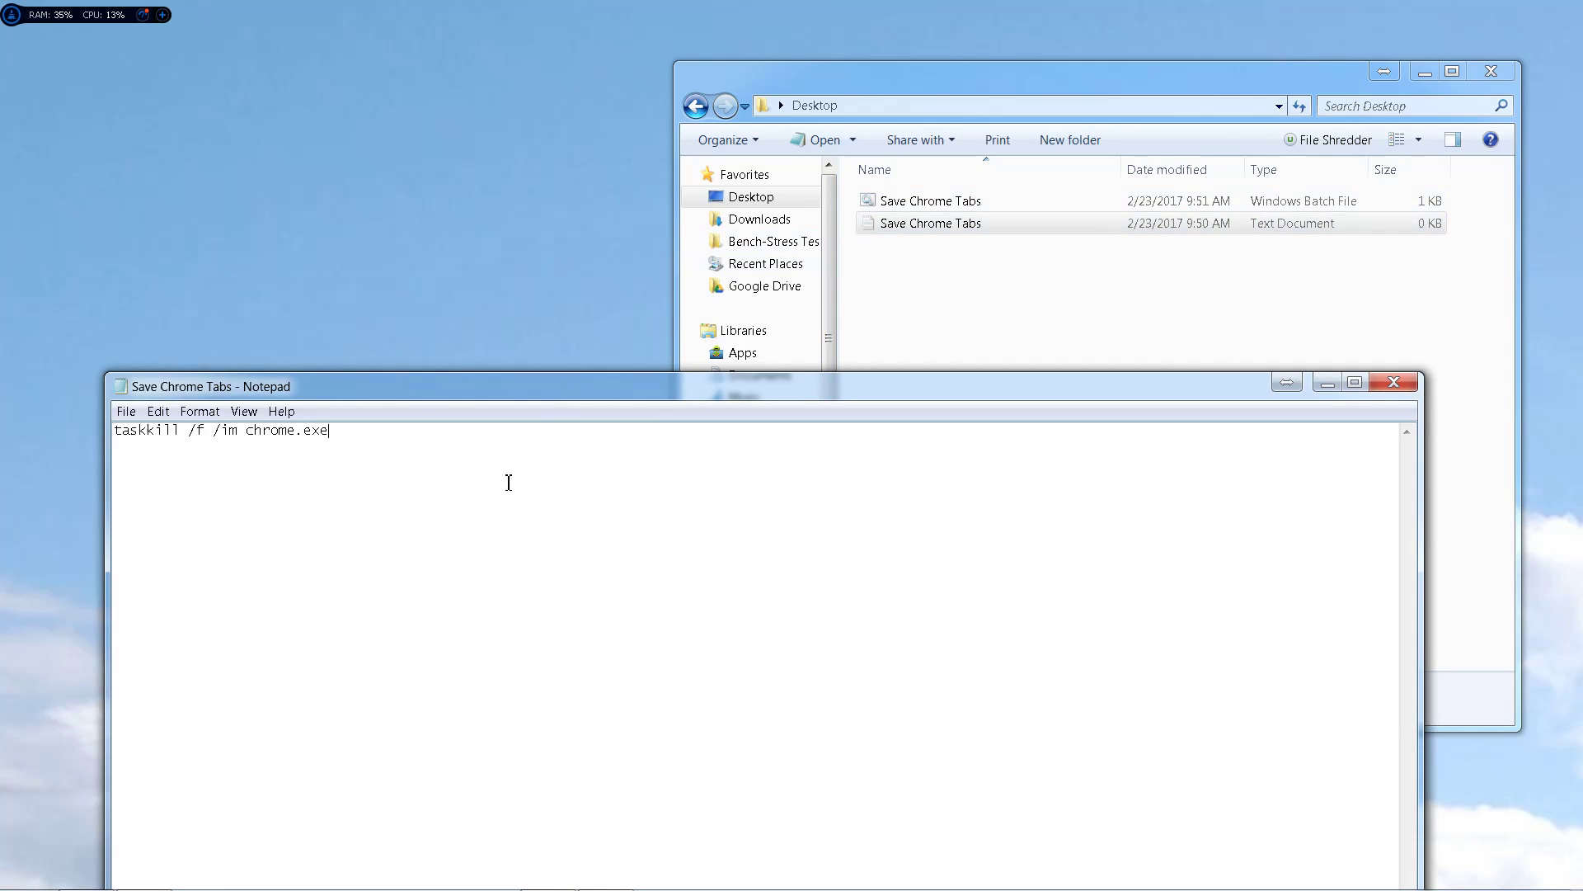
{"action": "left_click", "coordinate": [1389, 383]}
{"action": "left_click", "coordinate": [887, 204]}
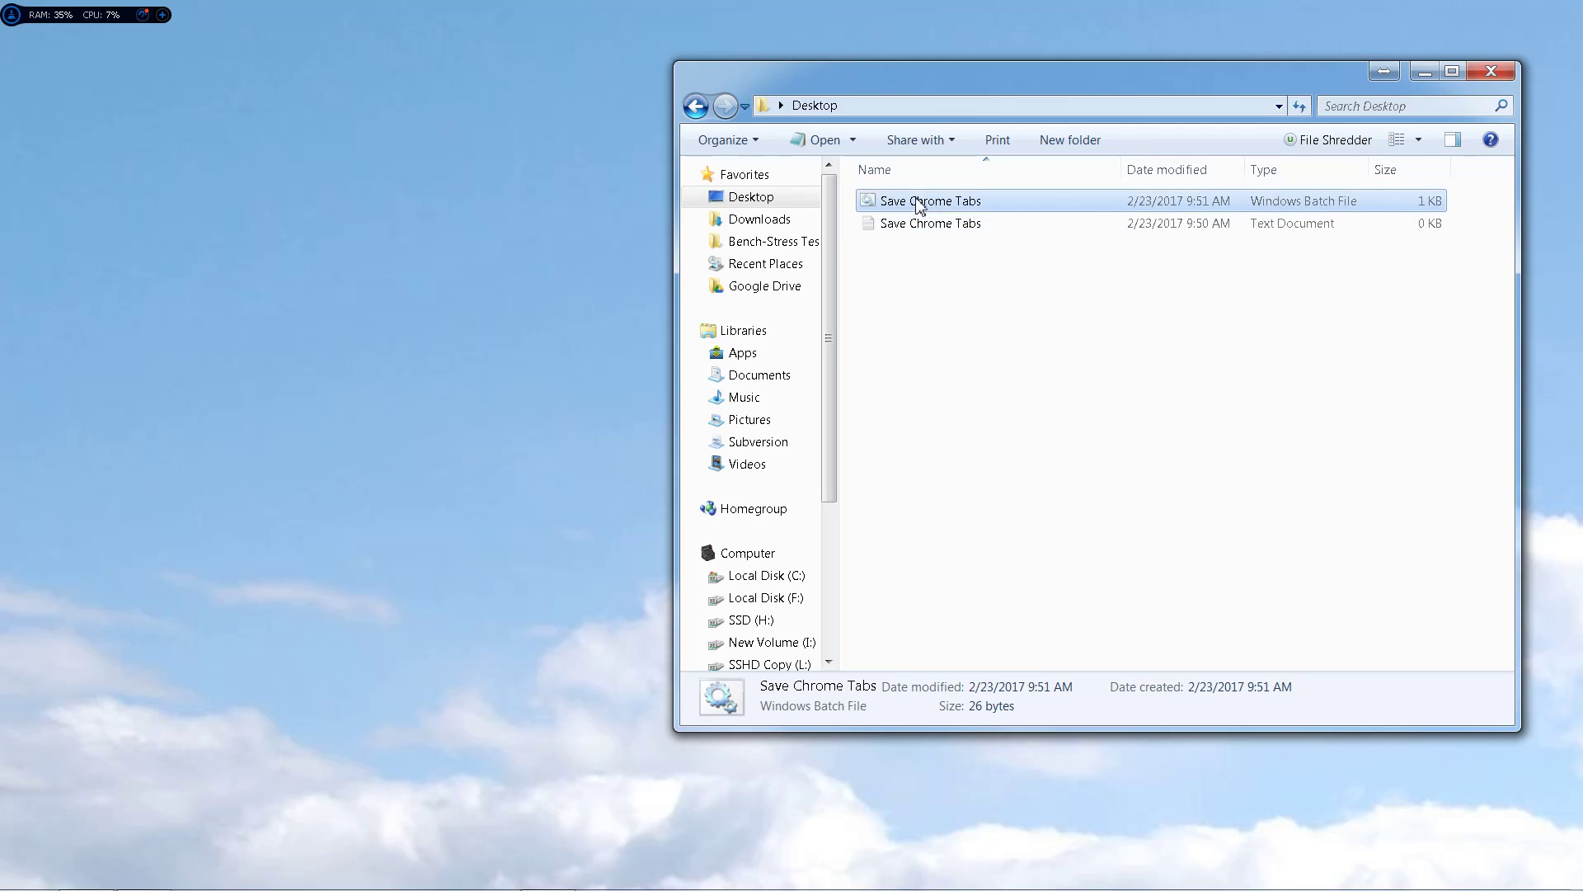
{"action": "right_click", "coordinate": [914, 199]}
{"action": "left_click", "coordinate": [958, 230]}
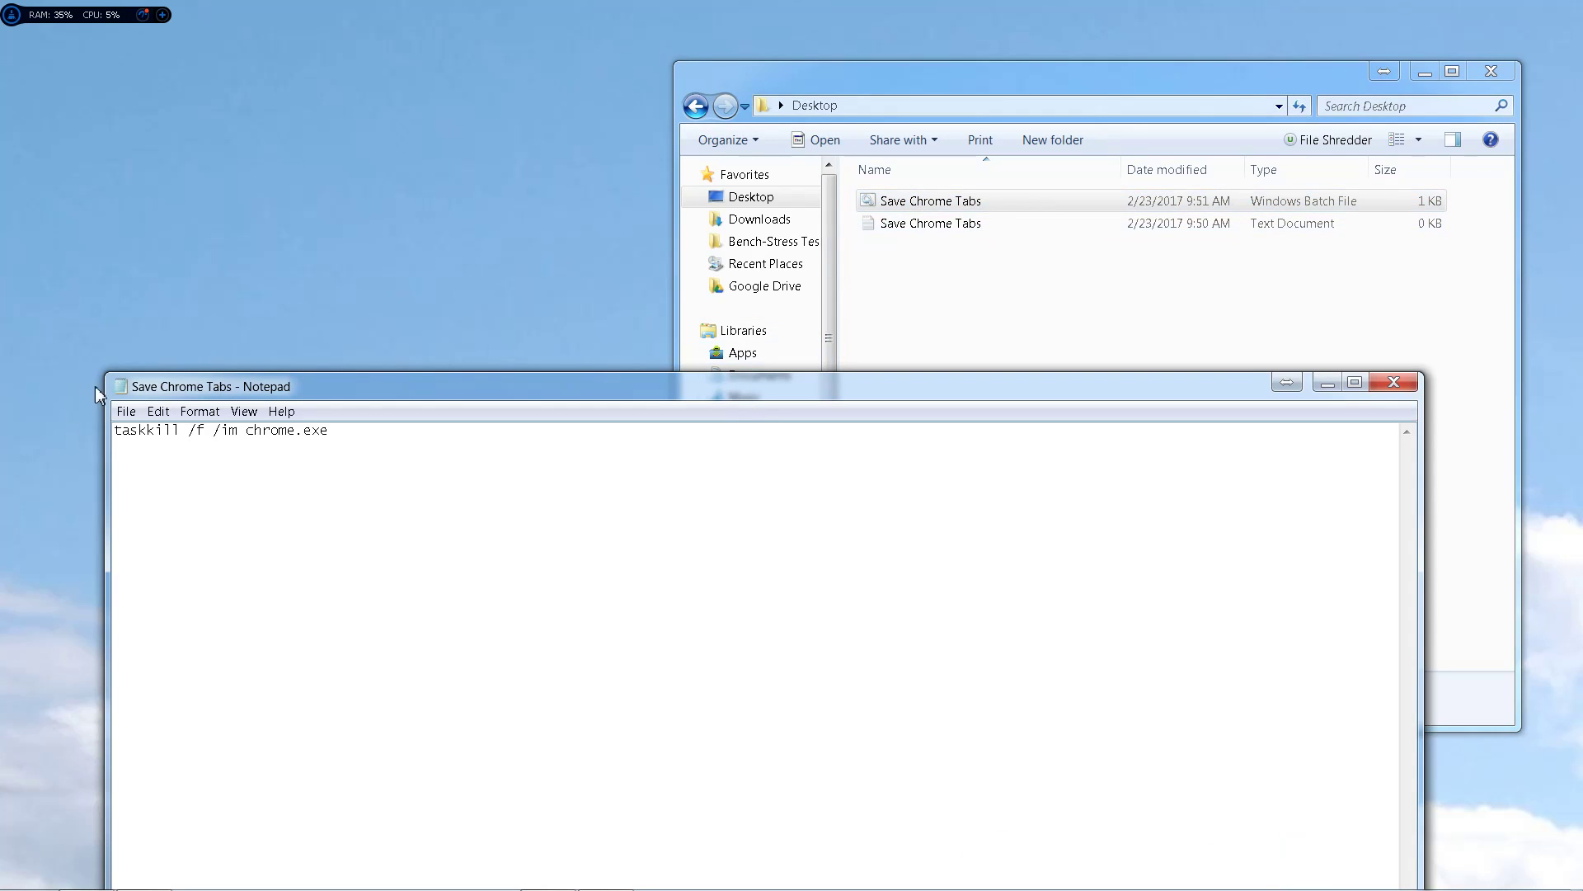
{"action": "left_click", "coordinate": [1394, 382]}
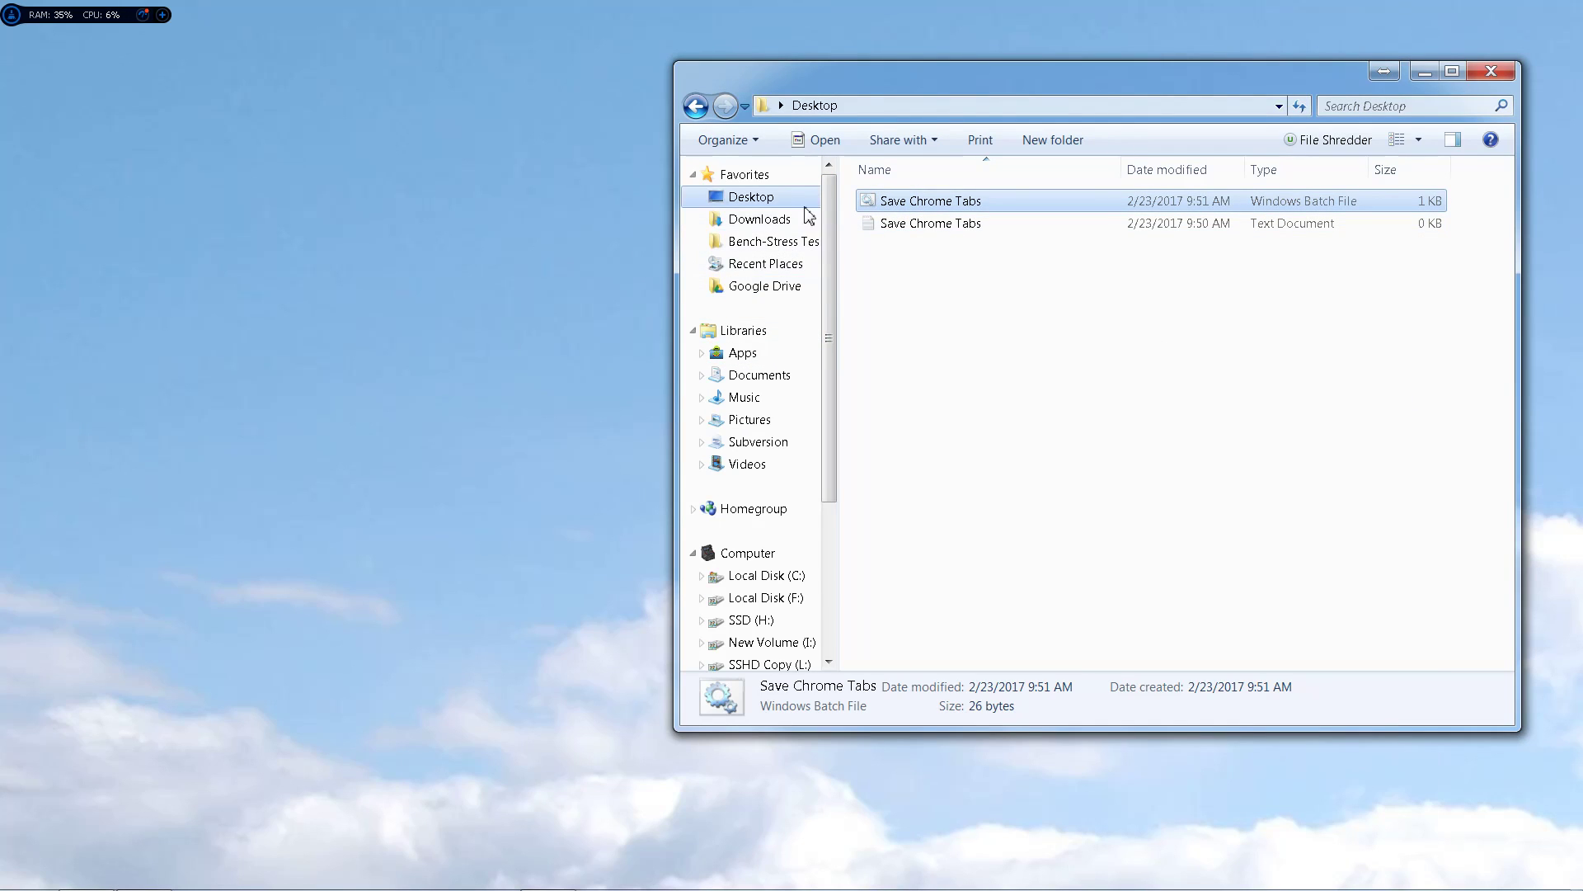
Delete the leftover empty Save Chrome Tabs text document to the Recycle Bin
{"action": "right_click", "coordinate": [896, 222]}
{"action": "left_click", "coordinate": [970, 600]}
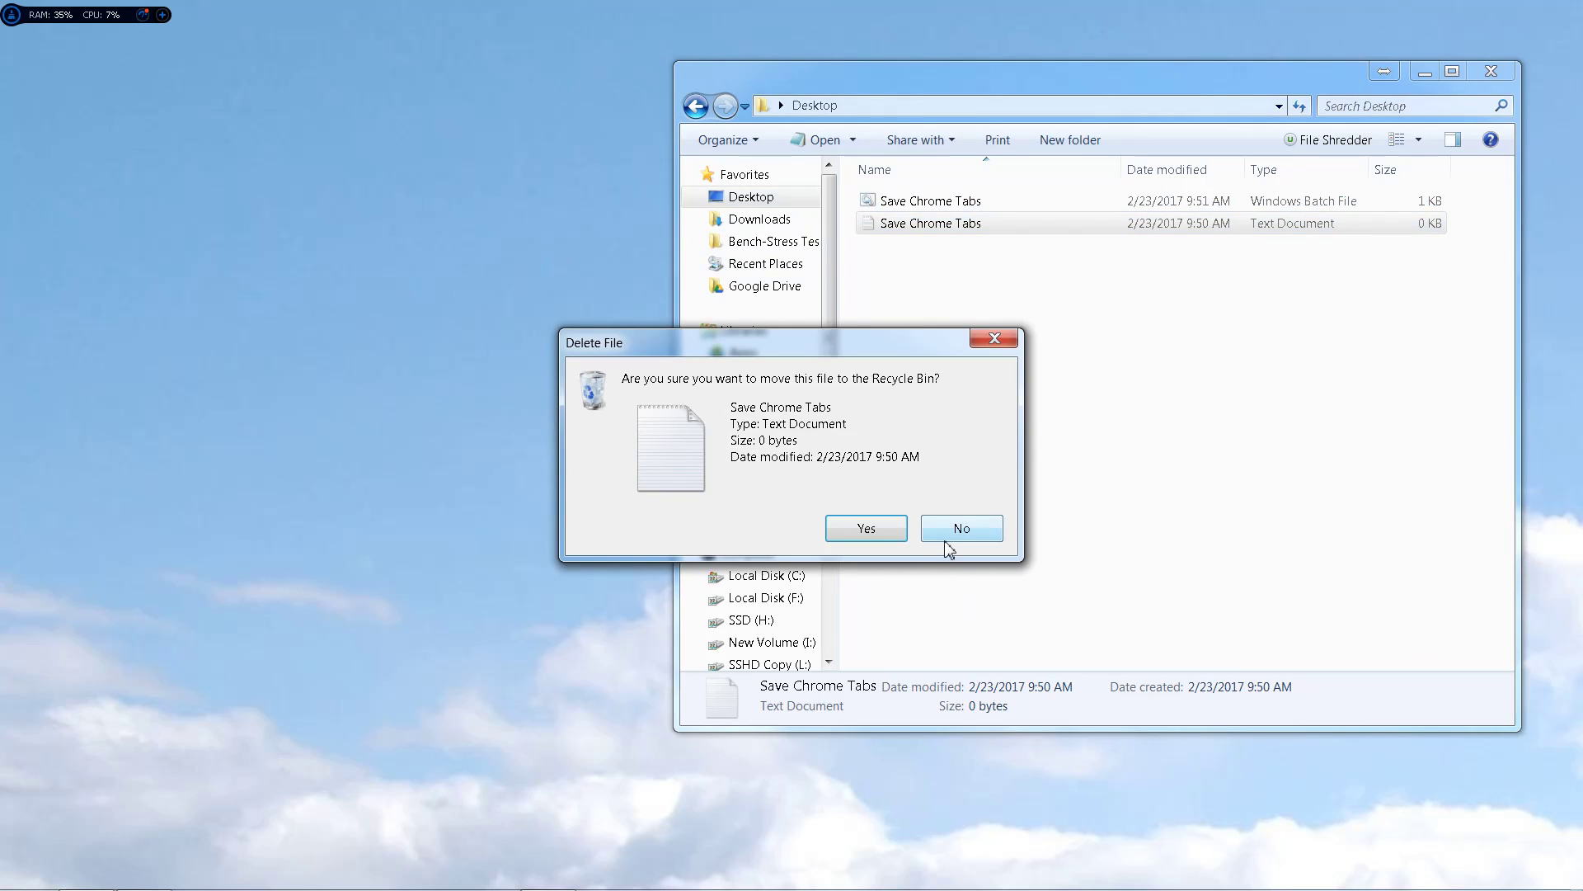
{"action": "left_click", "coordinate": [872, 527]}
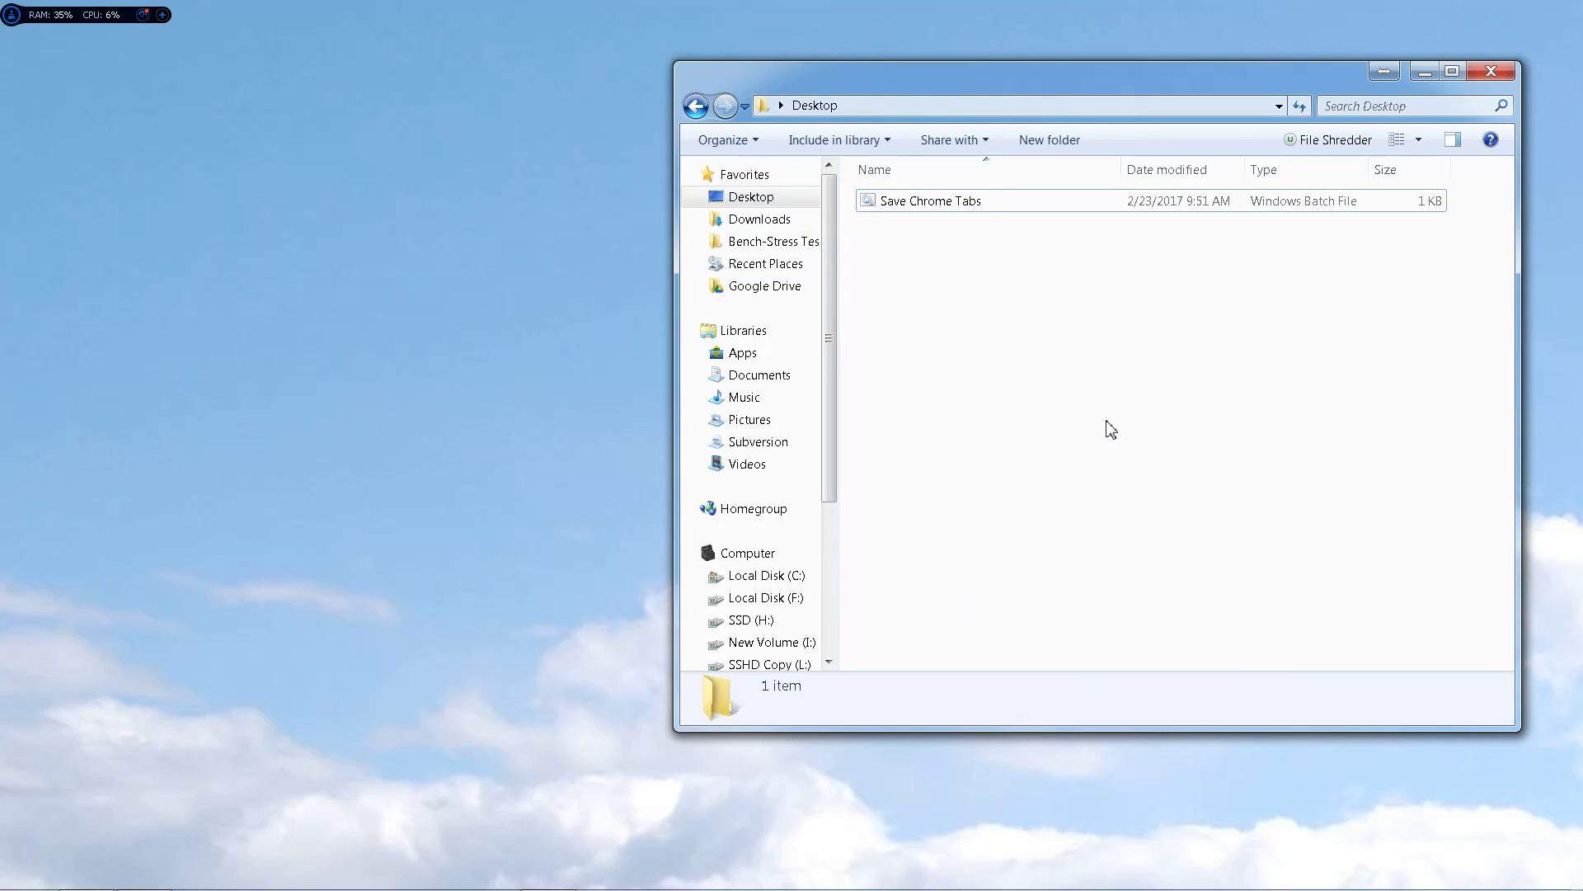
{"action": "mouse_move", "coordinate": [192, 883]}
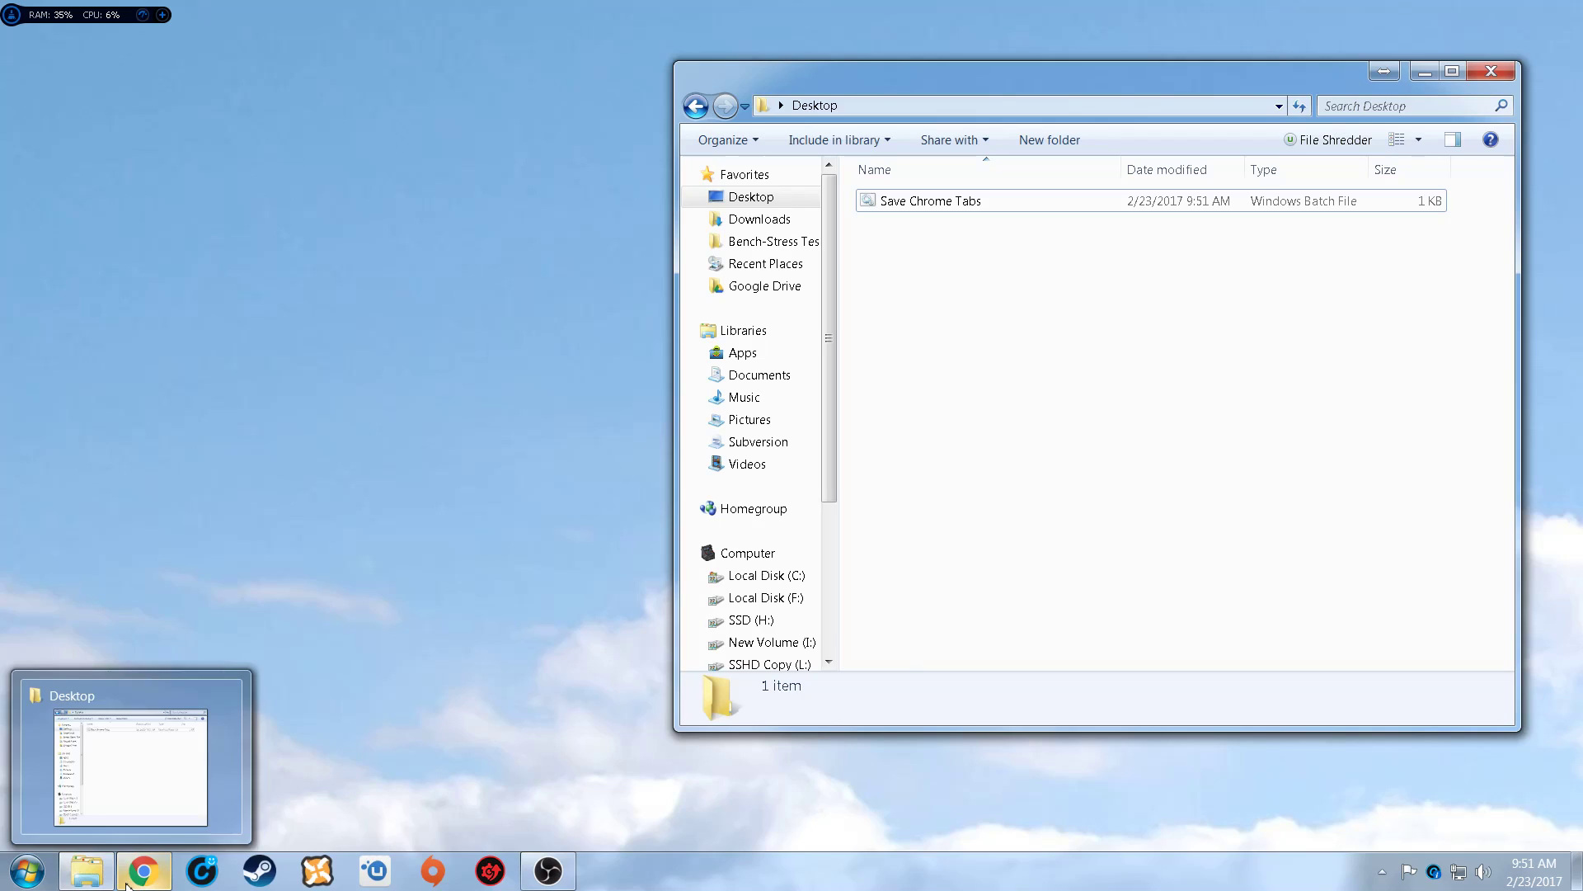
In Chrome, check the taskkill command on the Super User page, then close the History tab
{"action": "left_click", "coordinate": [248, 721]}
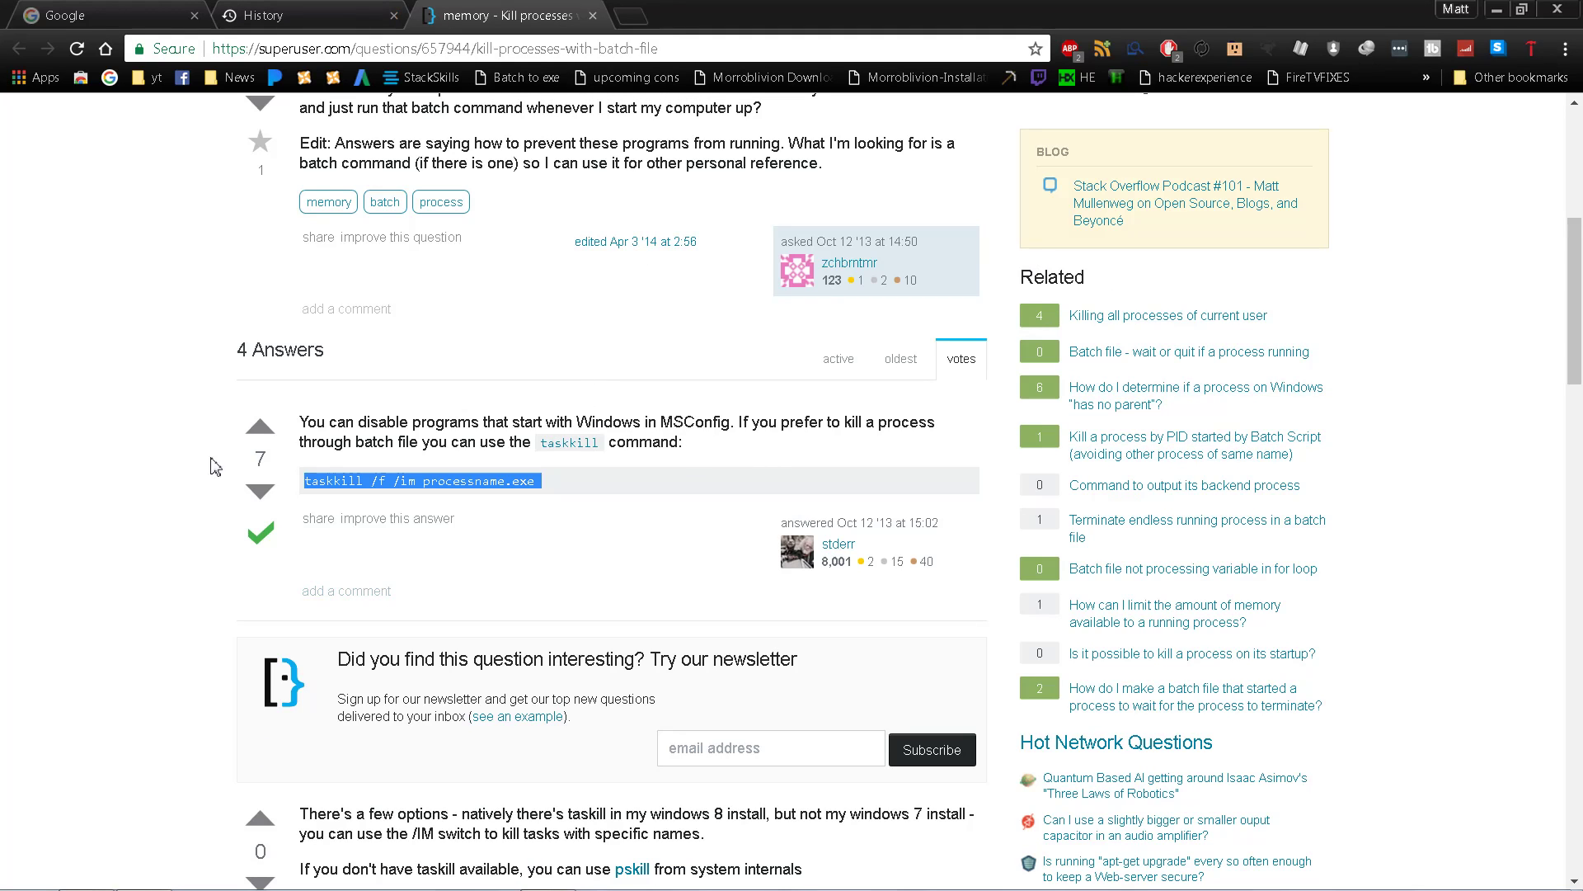
{"action": "left_click", "coordinate": [631, 508]}
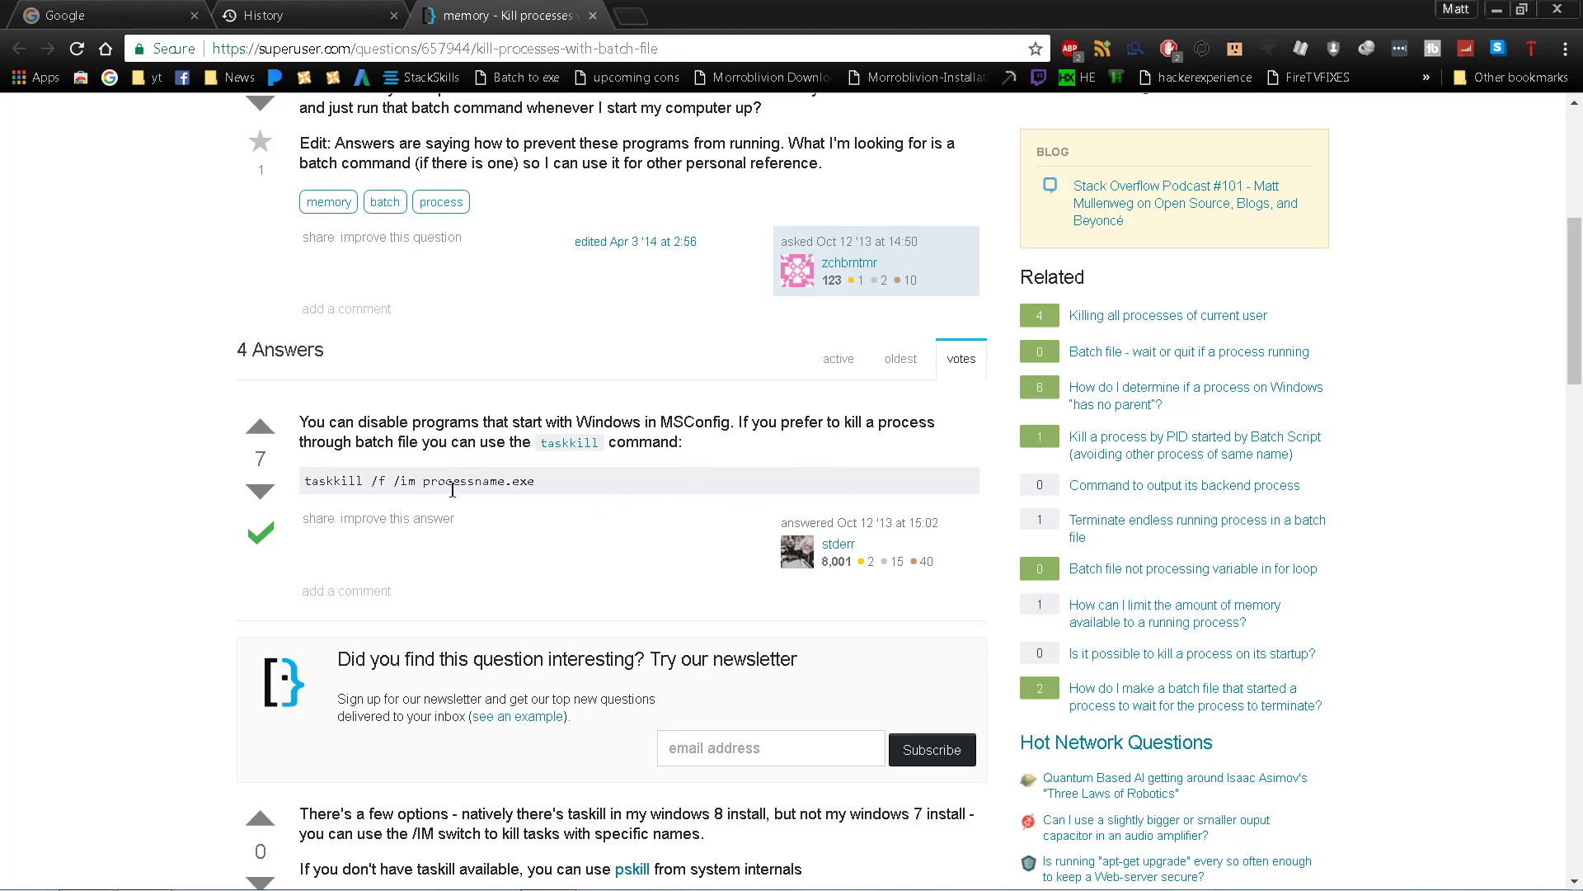
{"action": "double_click", "coordinate": [427, 481]}
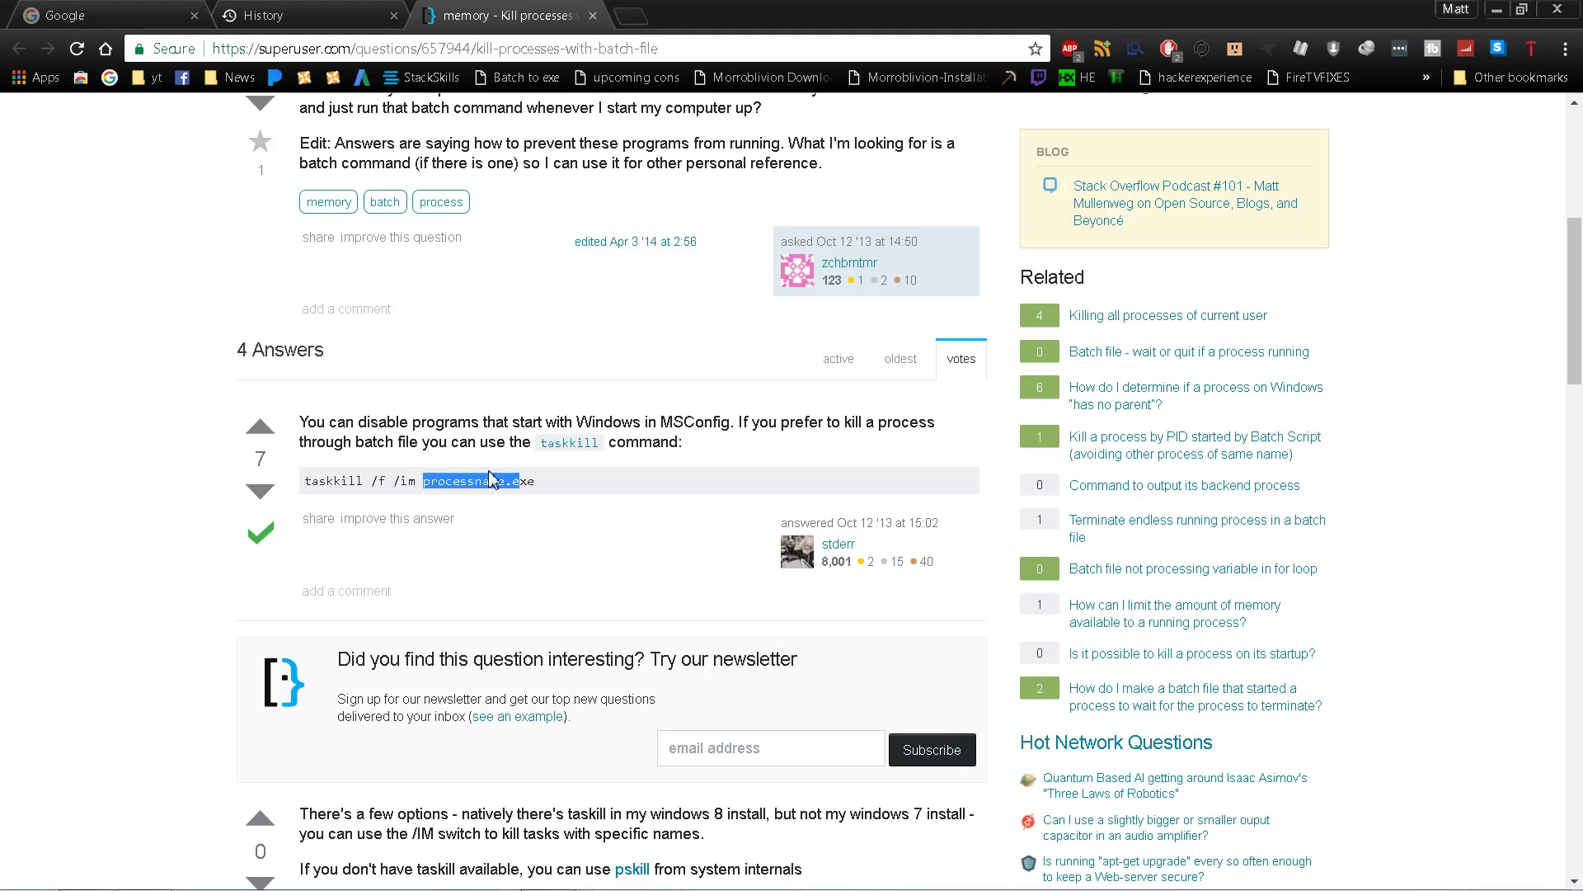
{"action": "left_click", "coordinate": [567, 518]}
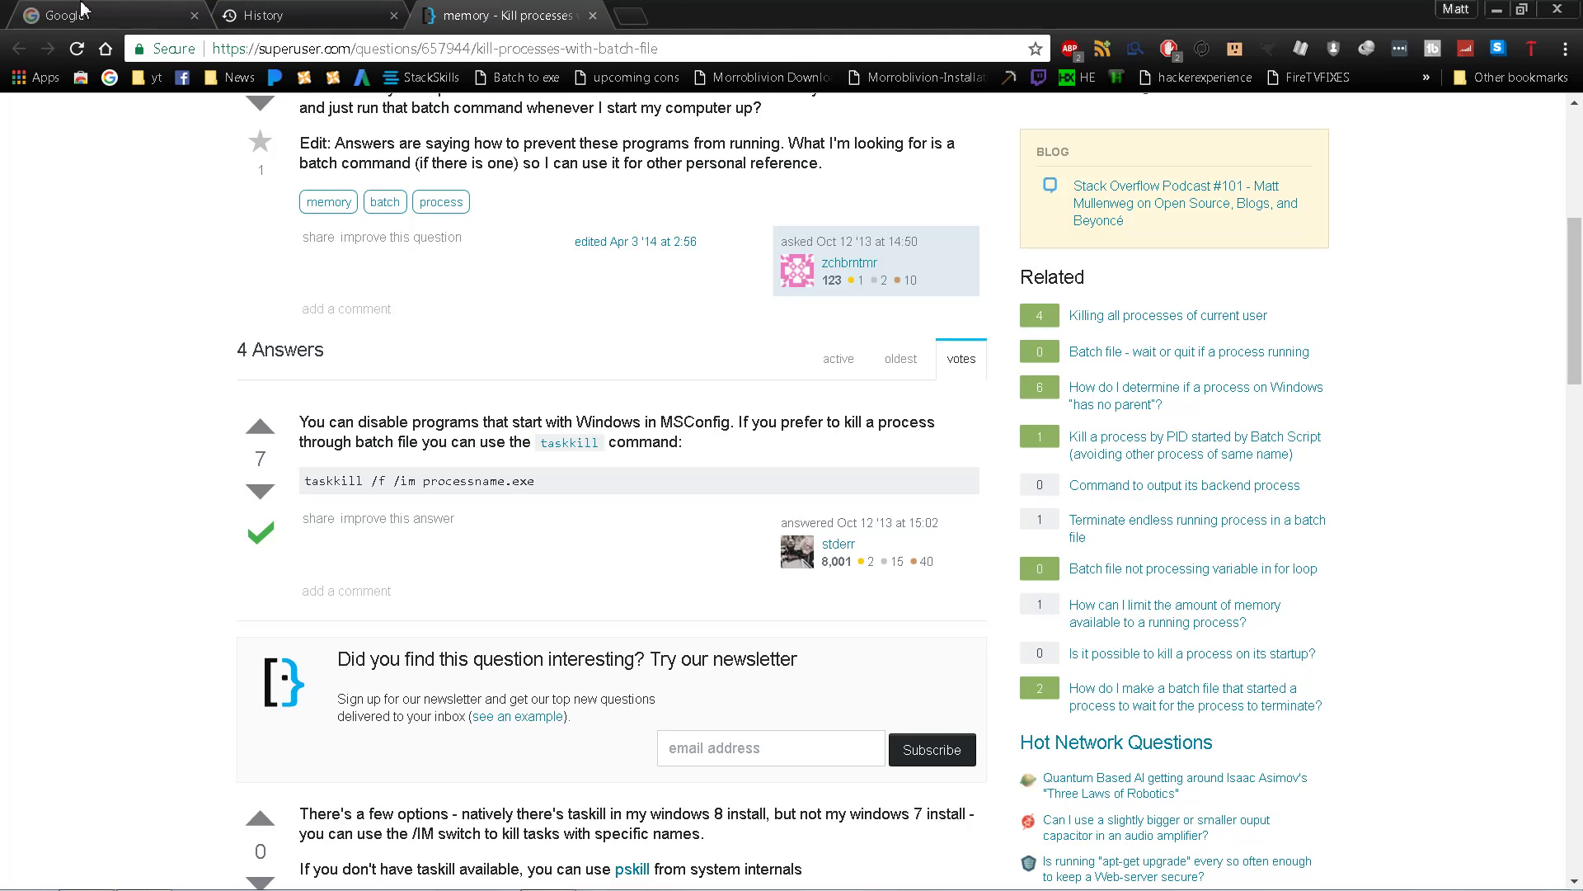
{"action": "left_click", "coordinate": [395, 16]}
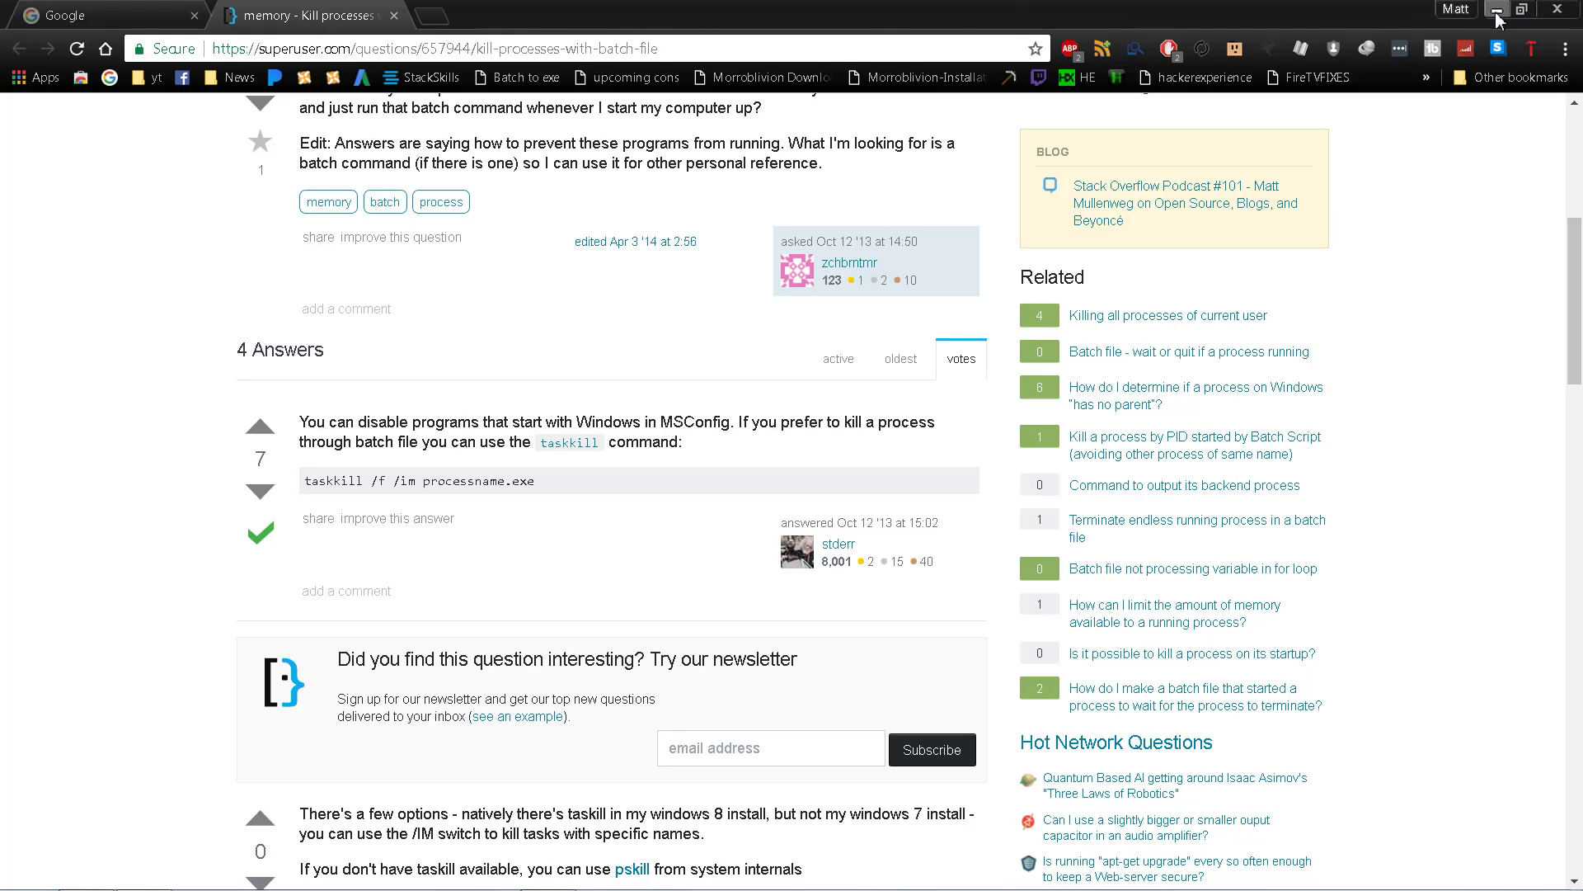
Restore down Chrome and run Save Chrome Tabs.bat from the Desktop to force-close Chrome
{"action": "left_click", "coordinate": [1521, 9]}
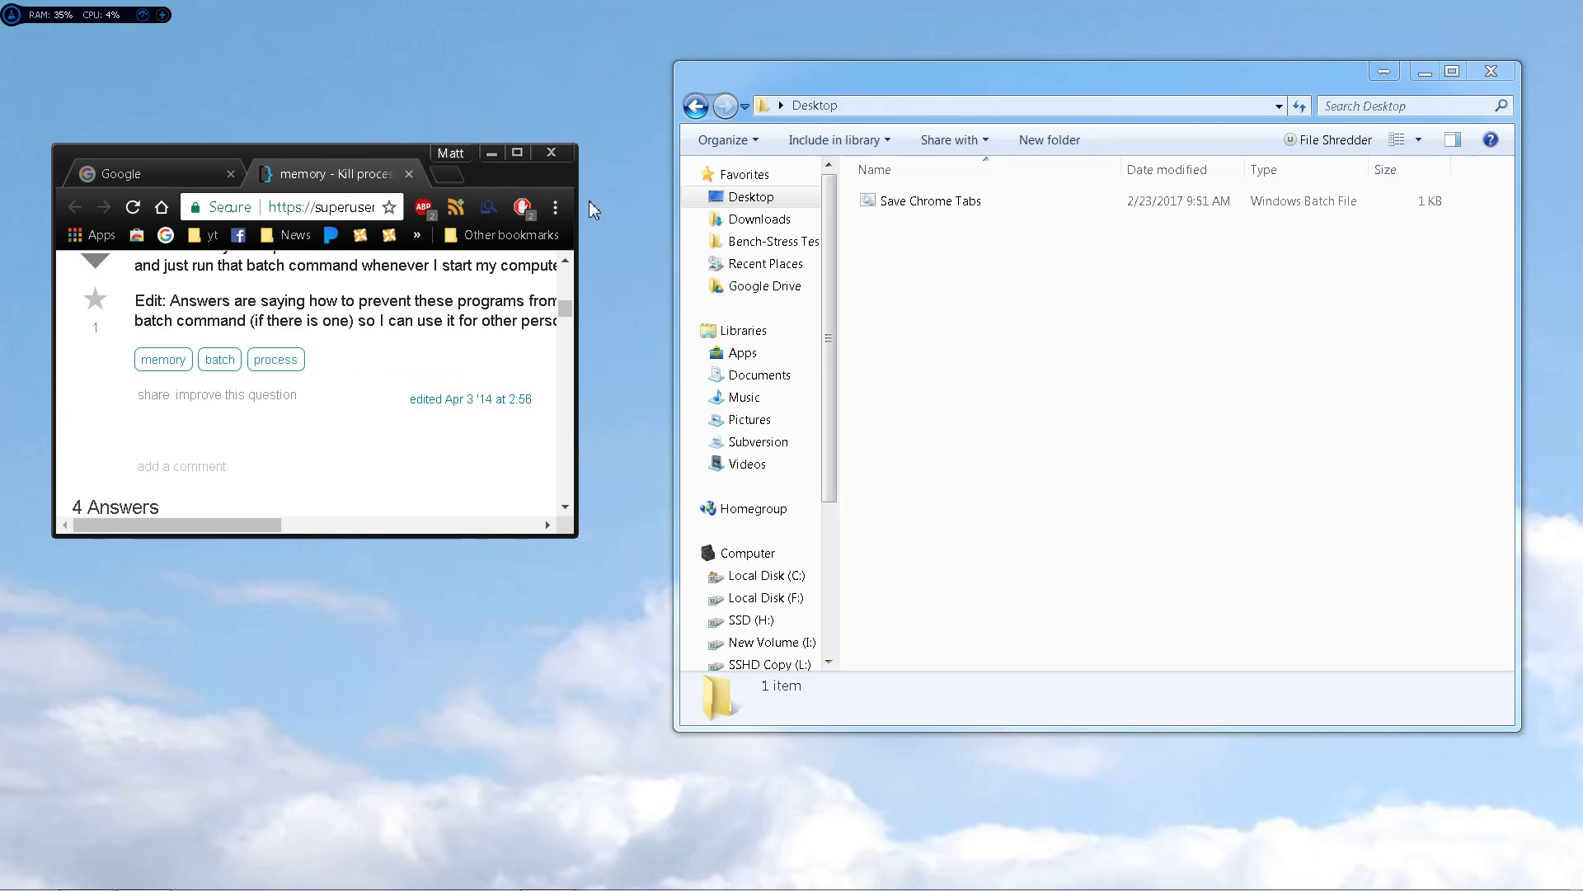
{"action": "left_click", "coordinate": [881, 203]}
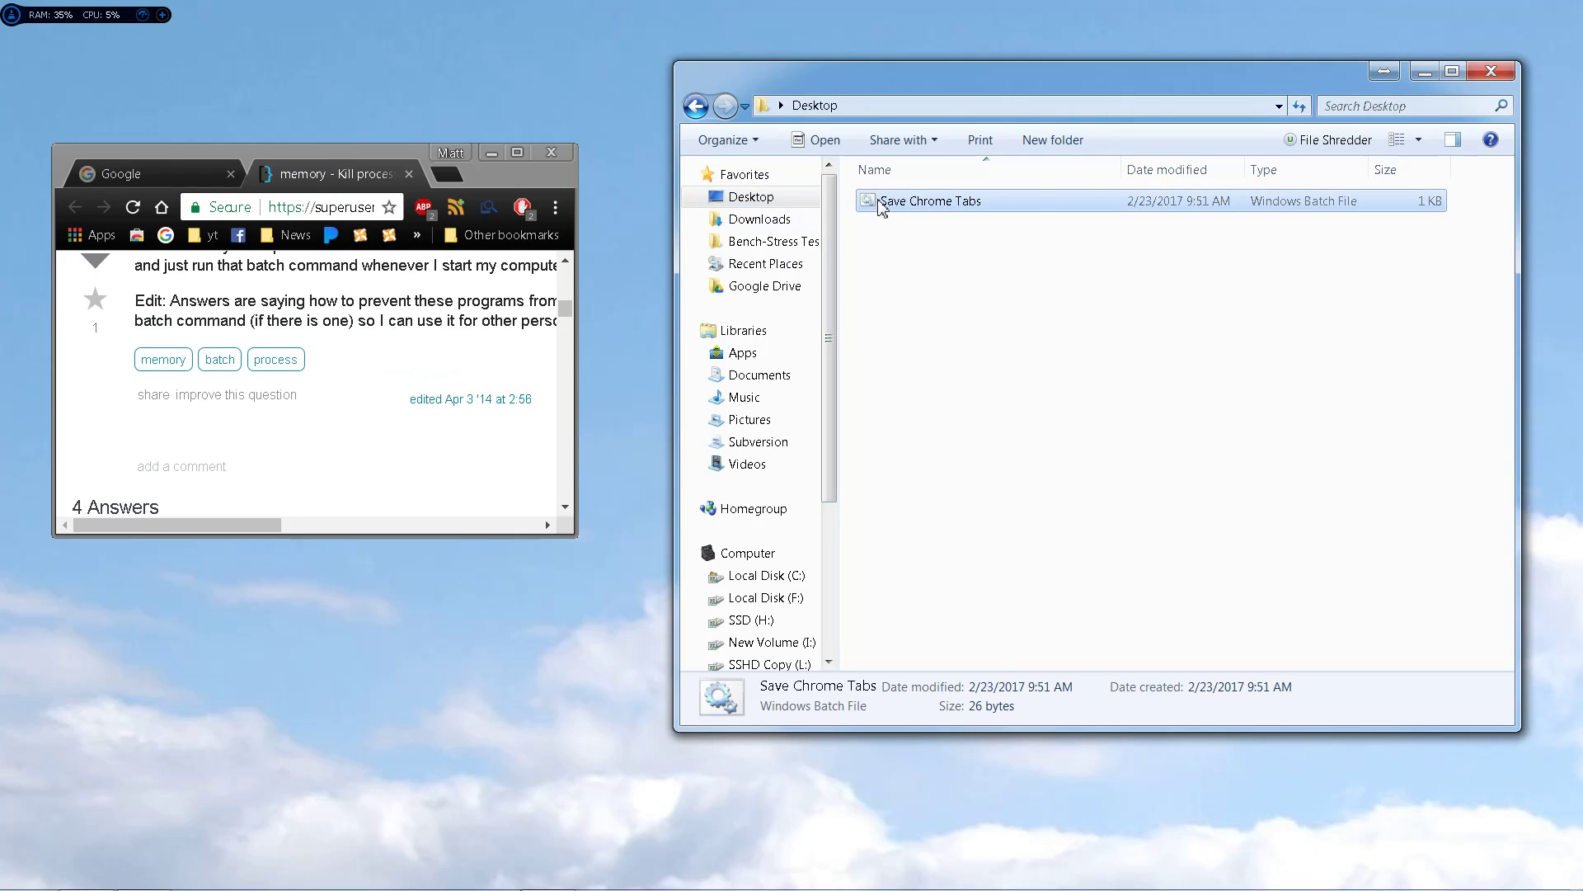
{"action": "double_click", "coordinate": [881, 203]}
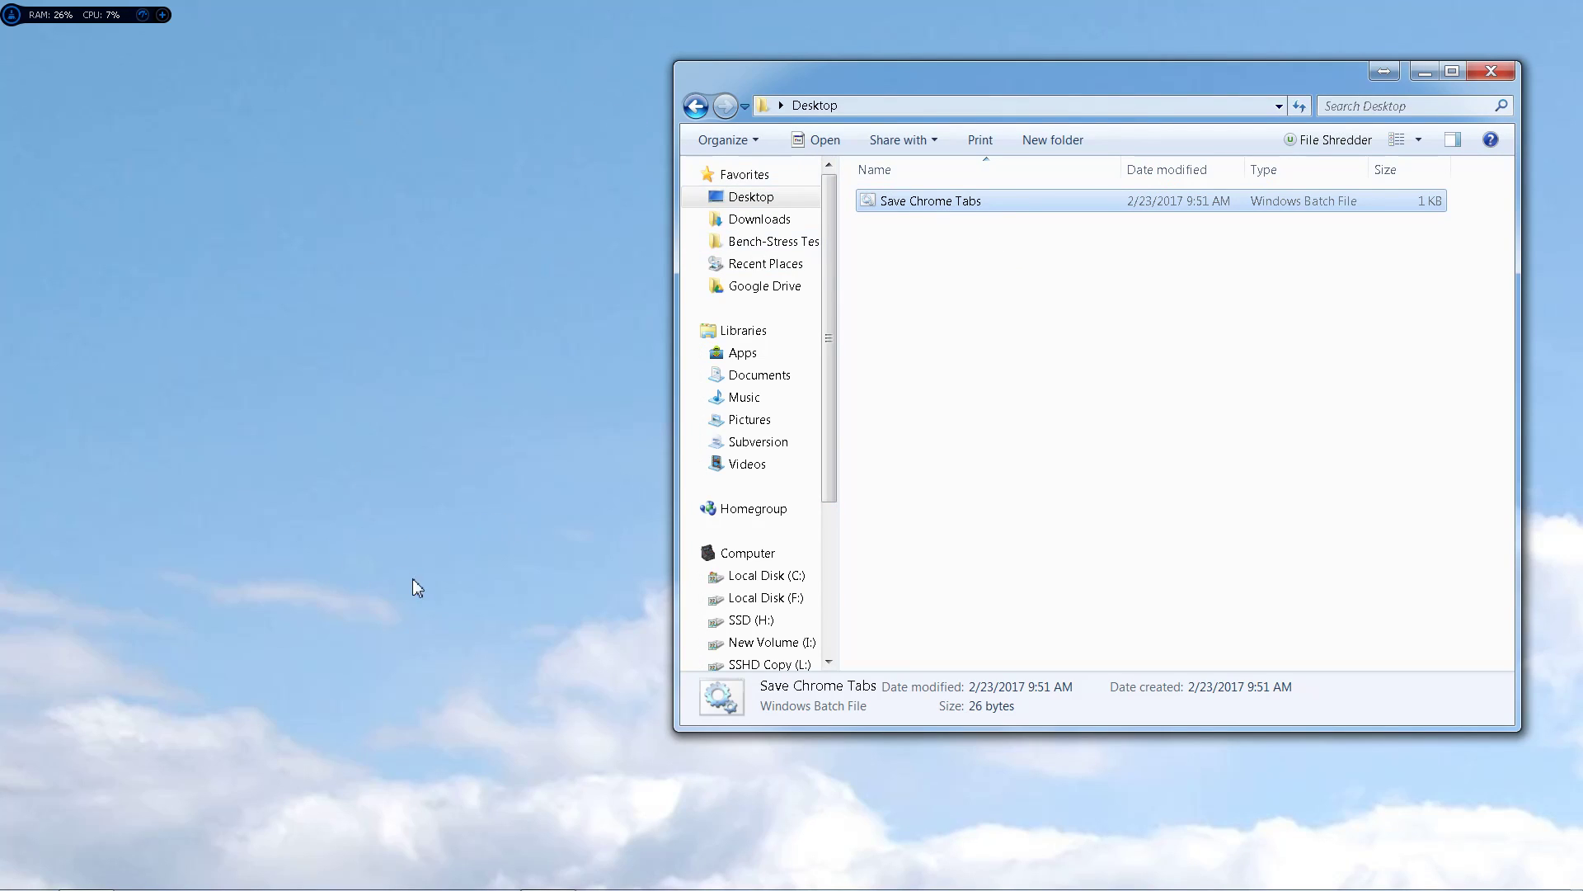
{"action": "mouse_move", "coordinate": [544, 887]}
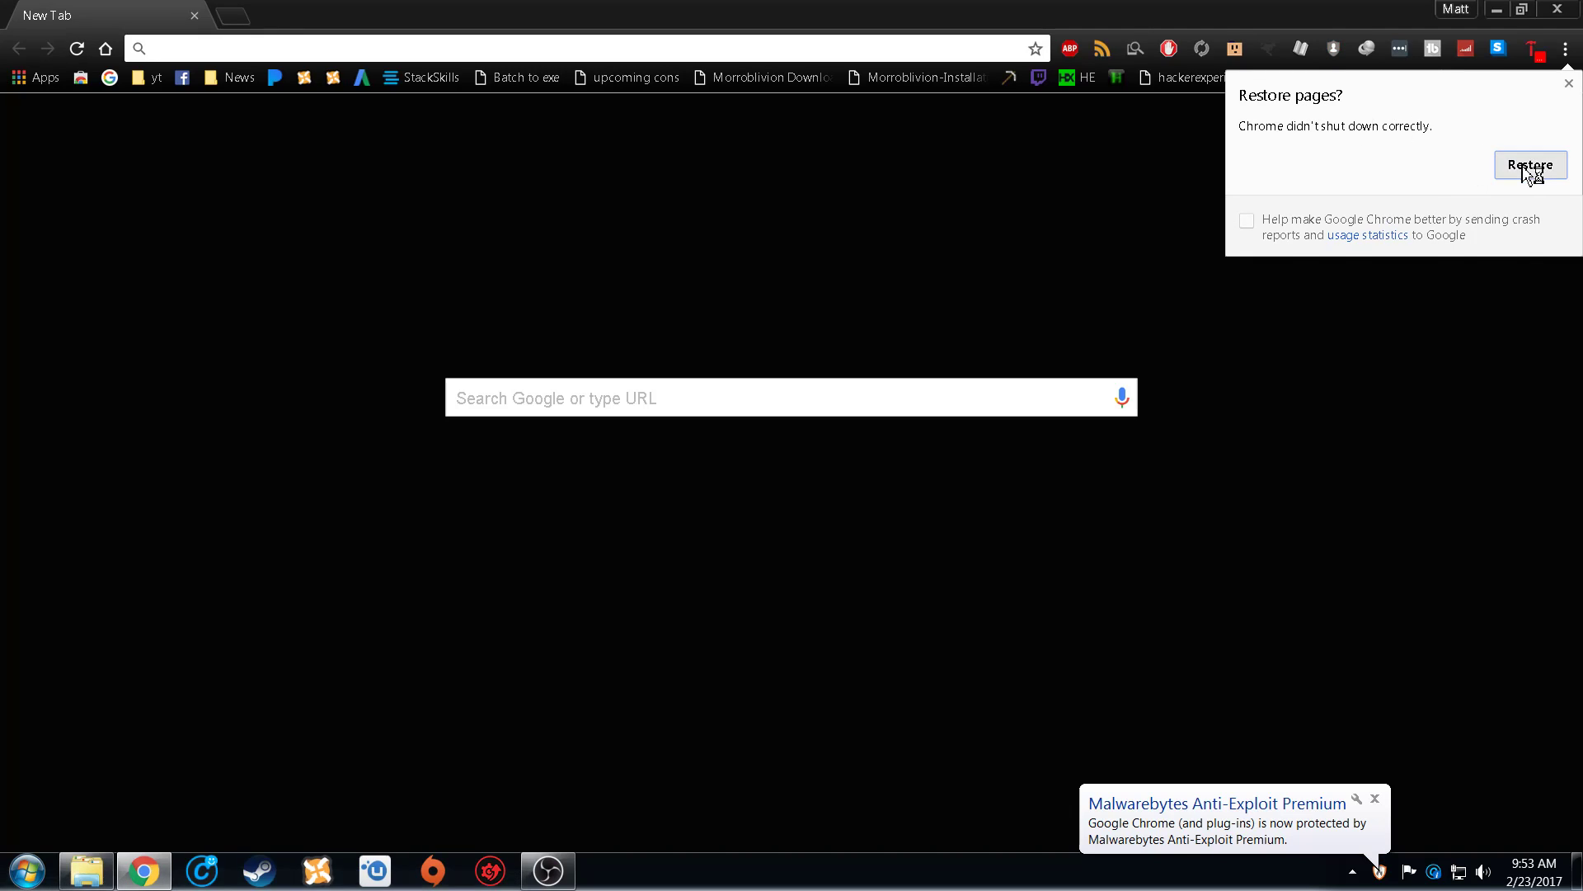
Restore the previous session's tabs from Chrome's 'Restore pages?' prompt
{"action": "left_click", "coordinate": [1531, 165]}
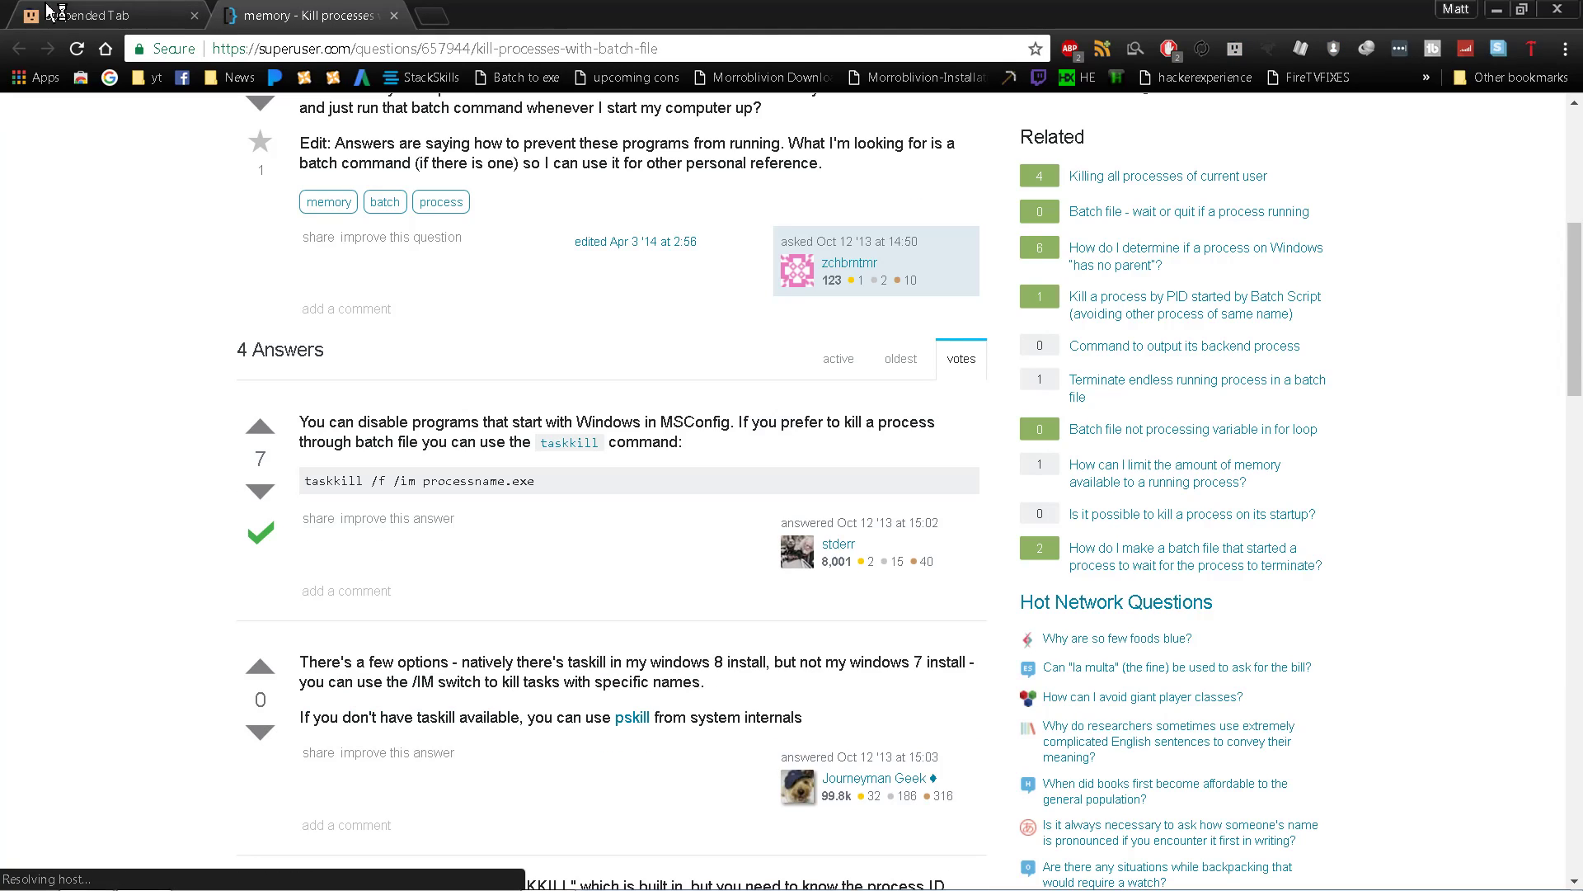